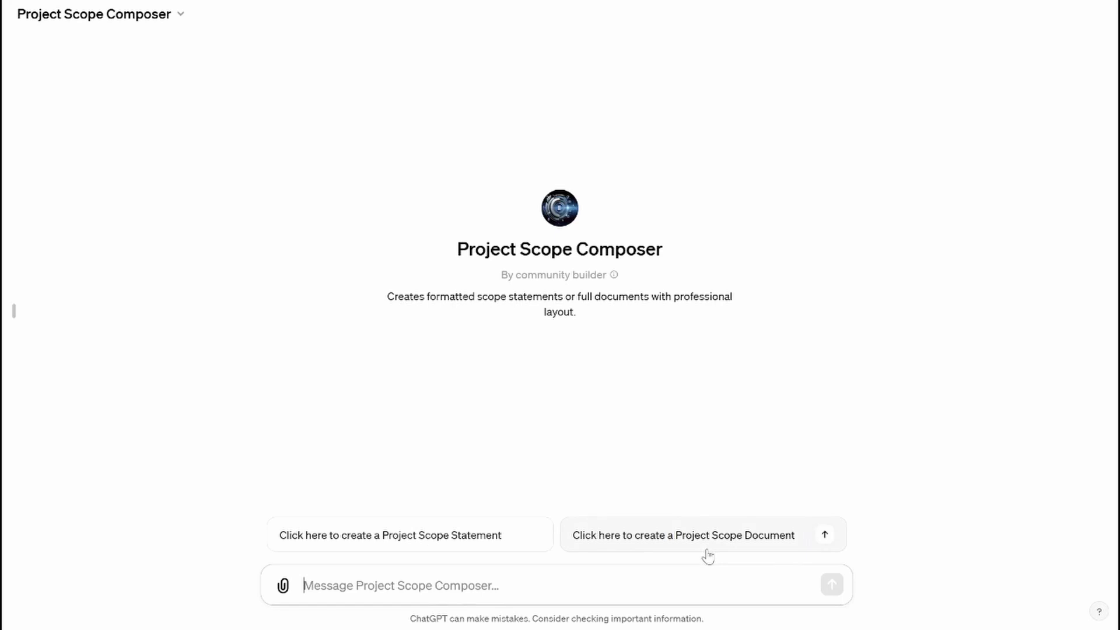
Start the conversation for creating a Project Scope Statement and dismiss the GPT mentions tip.
{"action": "left_click", "coordinate": [461, 542]}
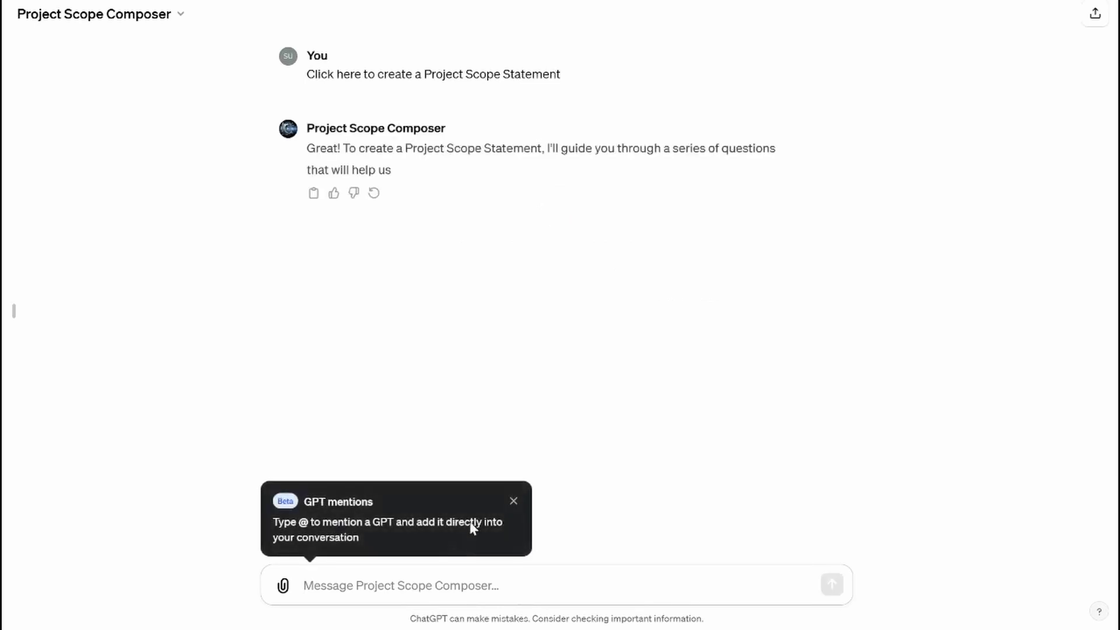
{"action": "left_click", "coordinate": [514, 500]}
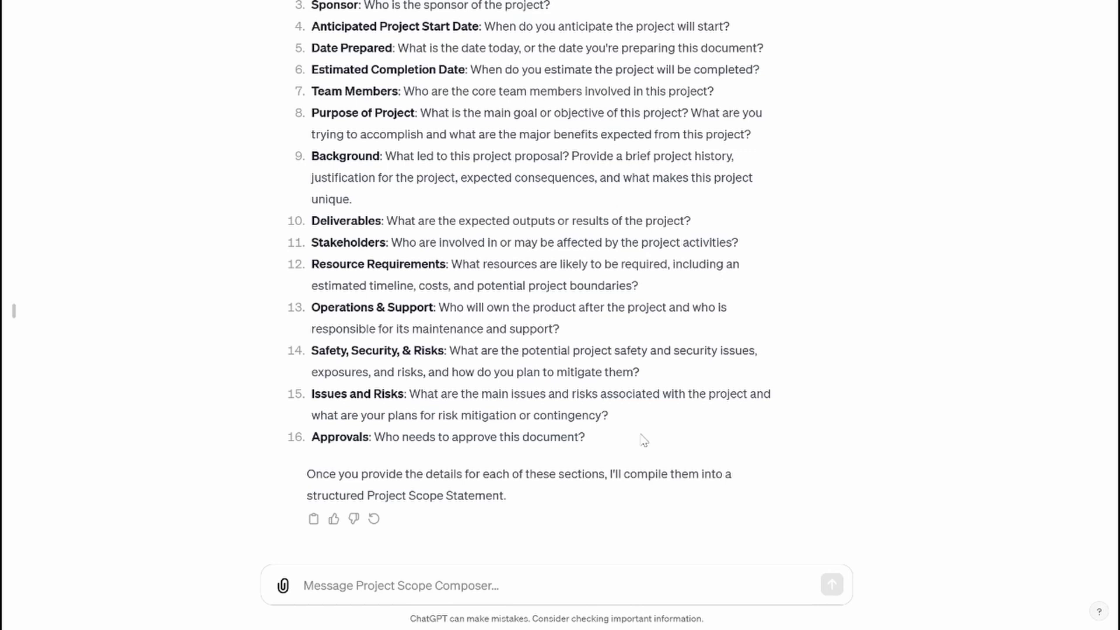
{"action": "key", "text": "ctrl+f"}
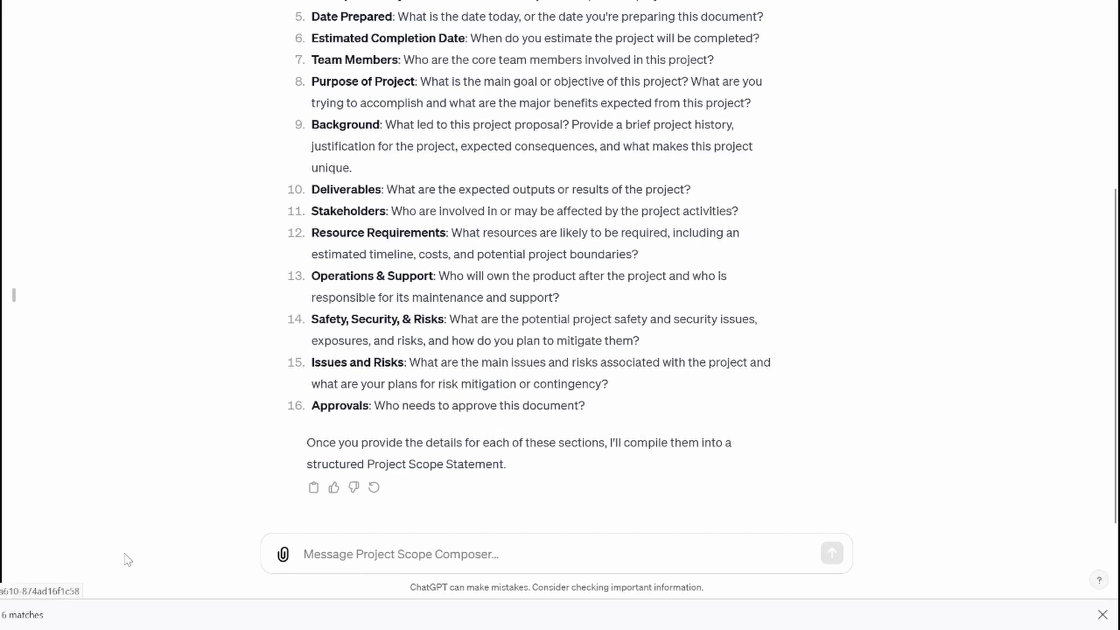
{"action": "key", "text": "Escape"}
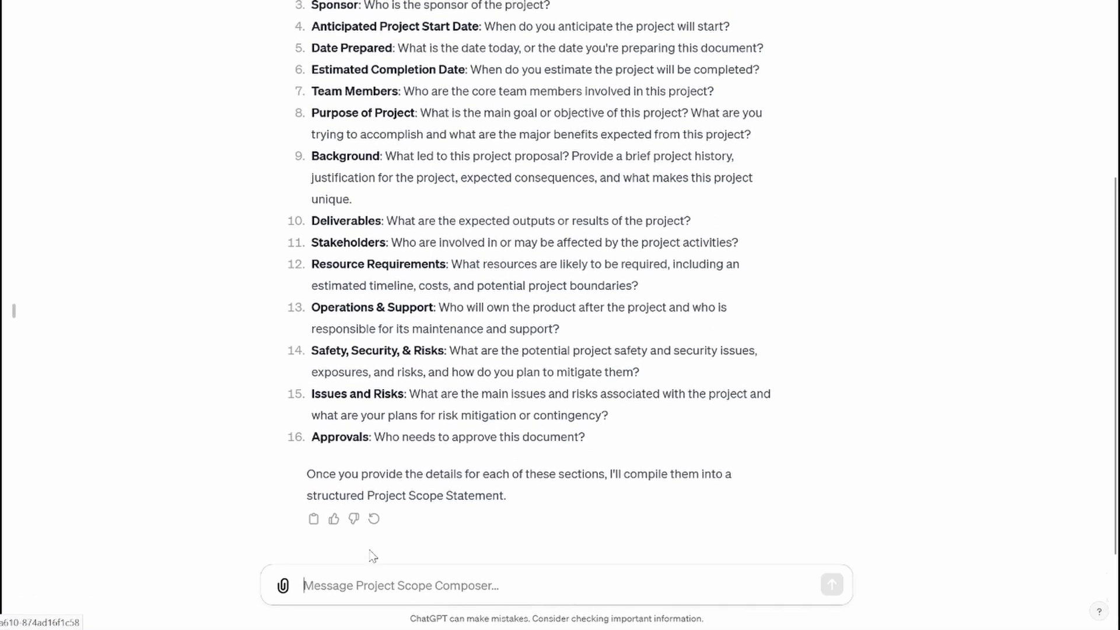
Send the reply "let's start" to begin answering the scope statement questions.
{"action": "type", "text": "let"}
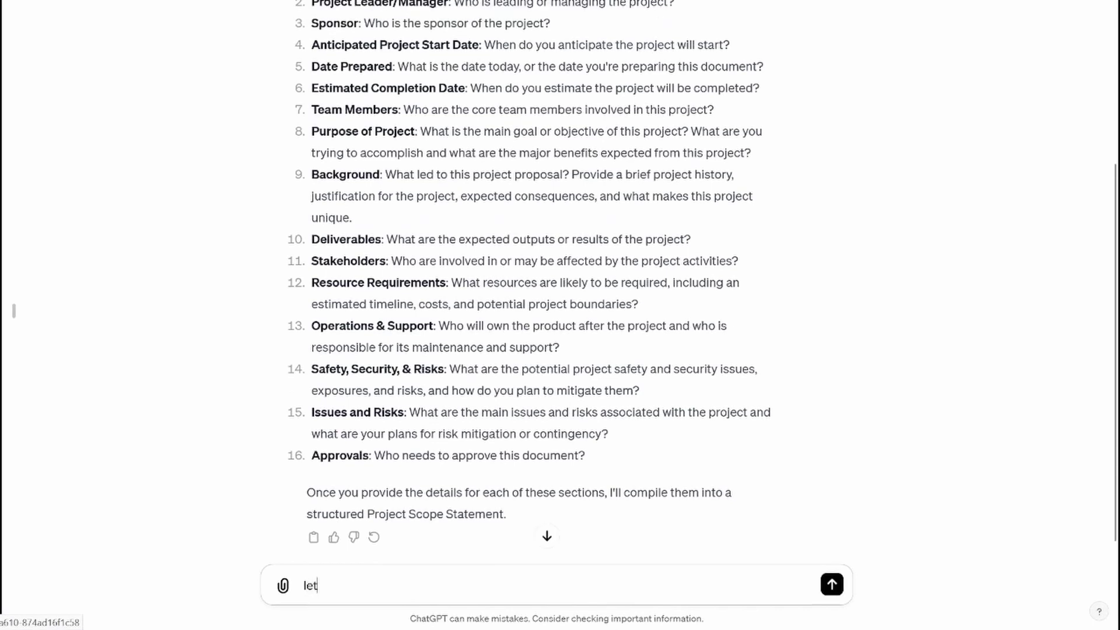
{"action": "type", "text": "'s start"}
{"action": "key", "text": "Return"}
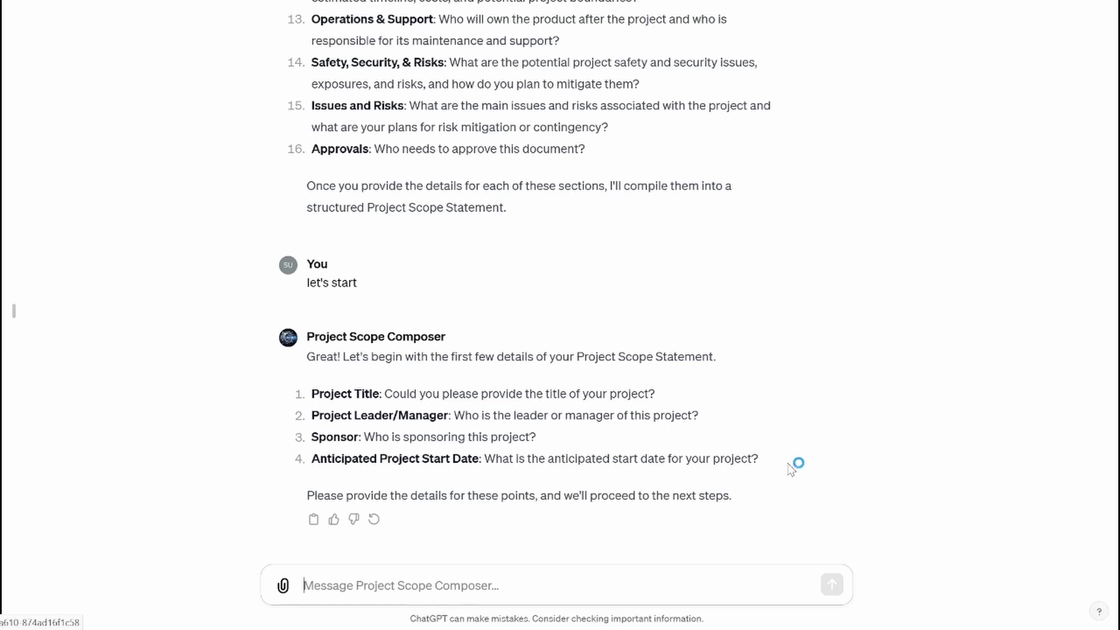
Answer the project title question by sending "title: DC Relocation".
{"action": "type", "text": "ti"}
{"action": "type", "text": "t"}
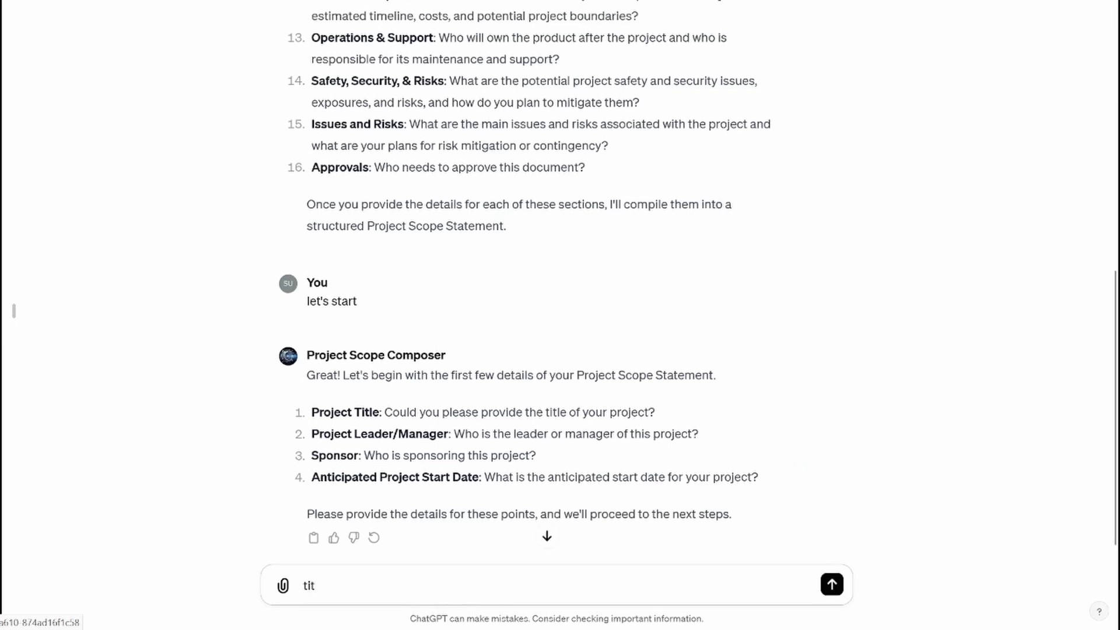
{"action": "type", "text": "le:"}
{"action": "type", "text": "DC Relocation"}
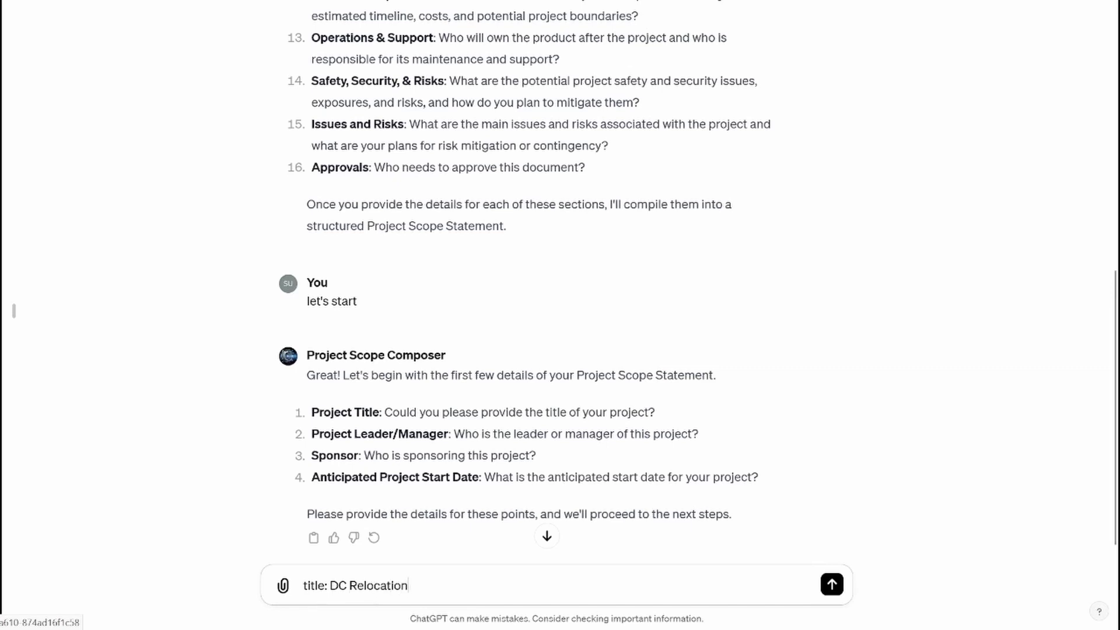
{"action": "key", "text": "Return"}
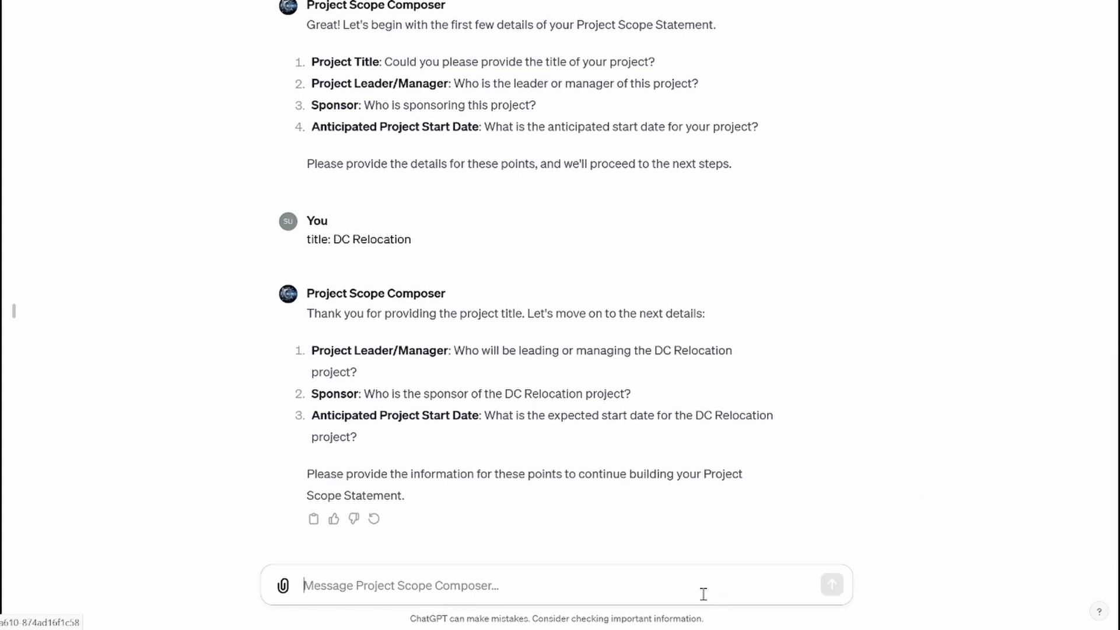
Send a three-line reply giving the PM's name, the sponsor's name and the start date "1 march".
{"action": "type", "text": "PM"}
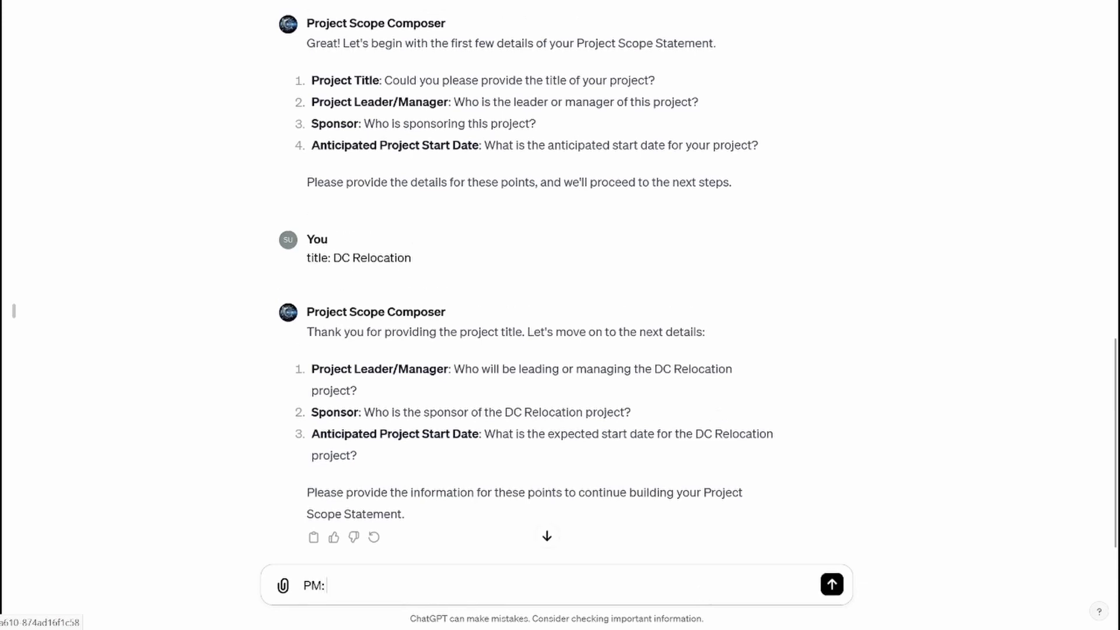
{"action": "type", "text": ": John C"}
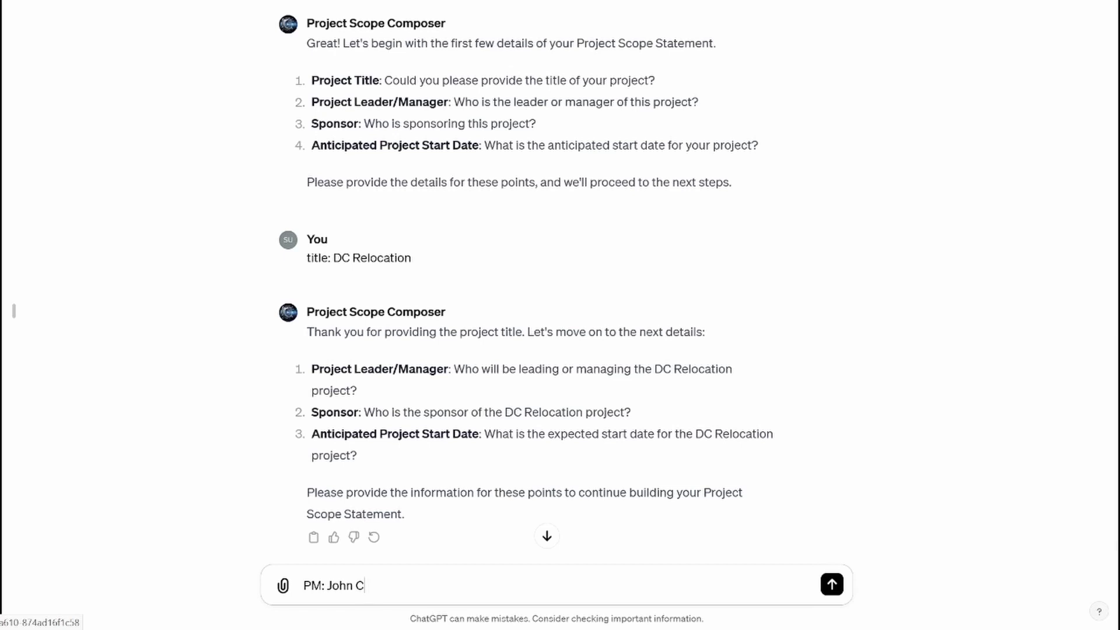
{"action": "key", "text": "shift+Return"}
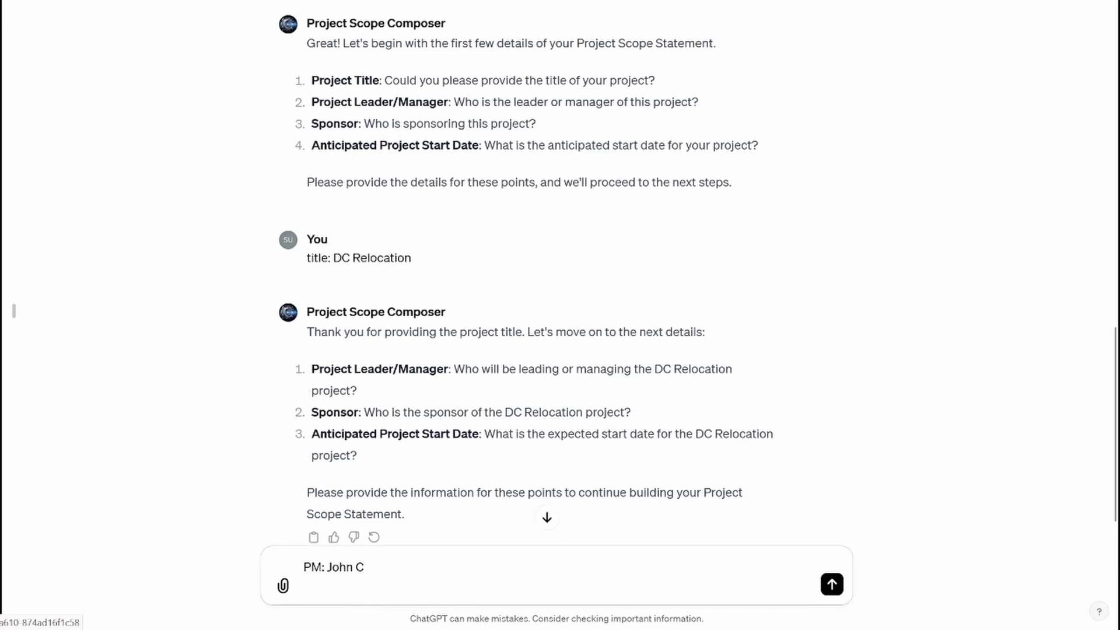
{"action": "type", "text": "Sponson: Crlos M"}
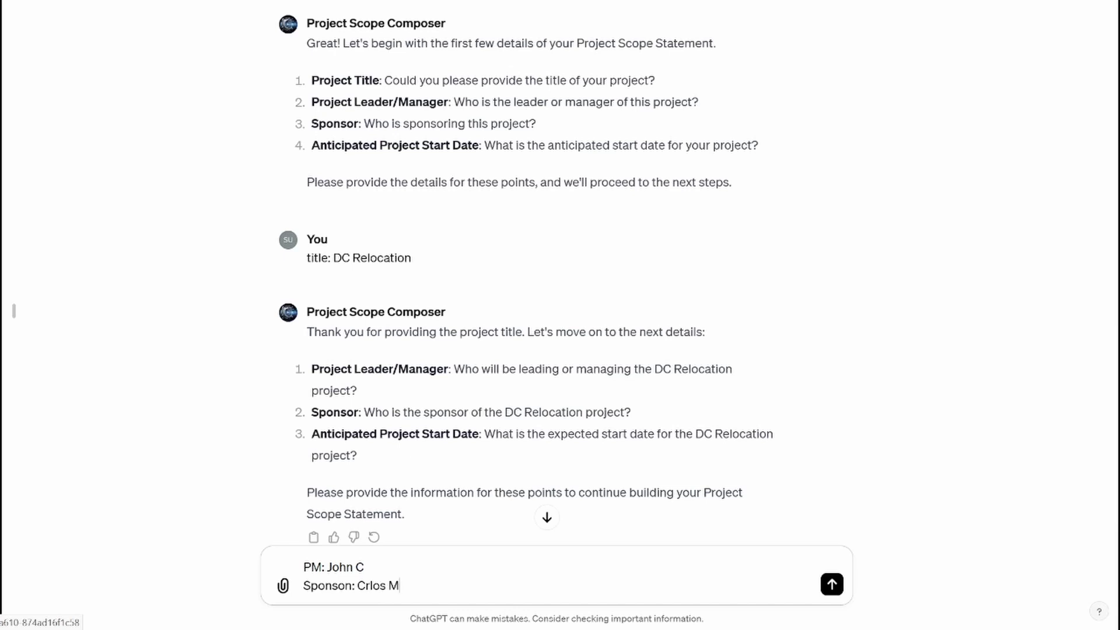
{"action": "key", "text": "shift+Return"}
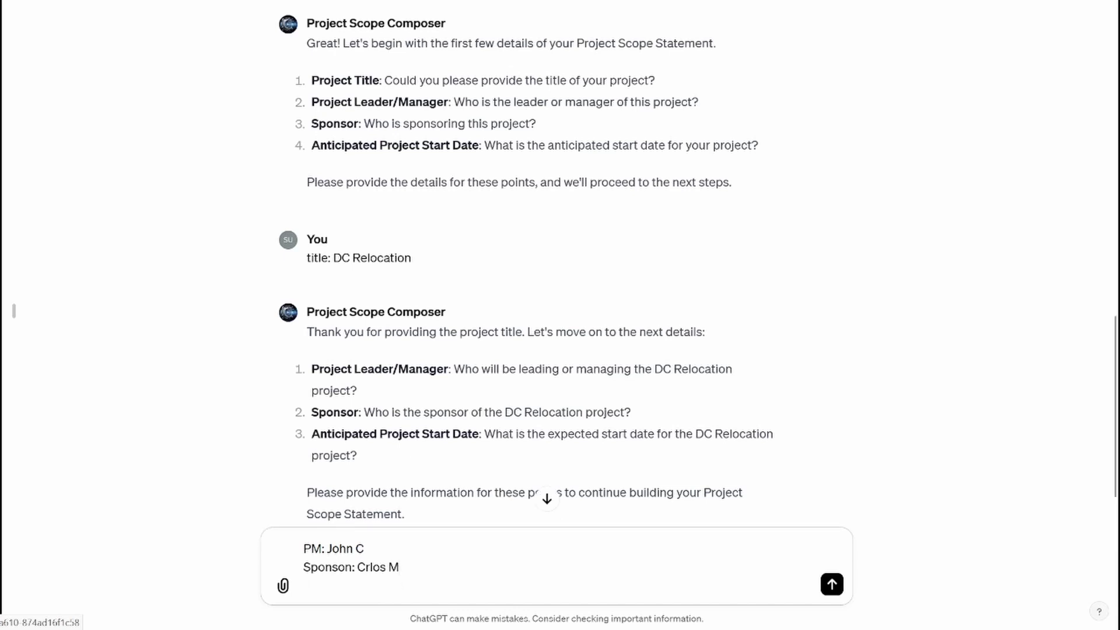
{"action": "type", "text": "1 march"}
{"action": "key", "text": "Return"}
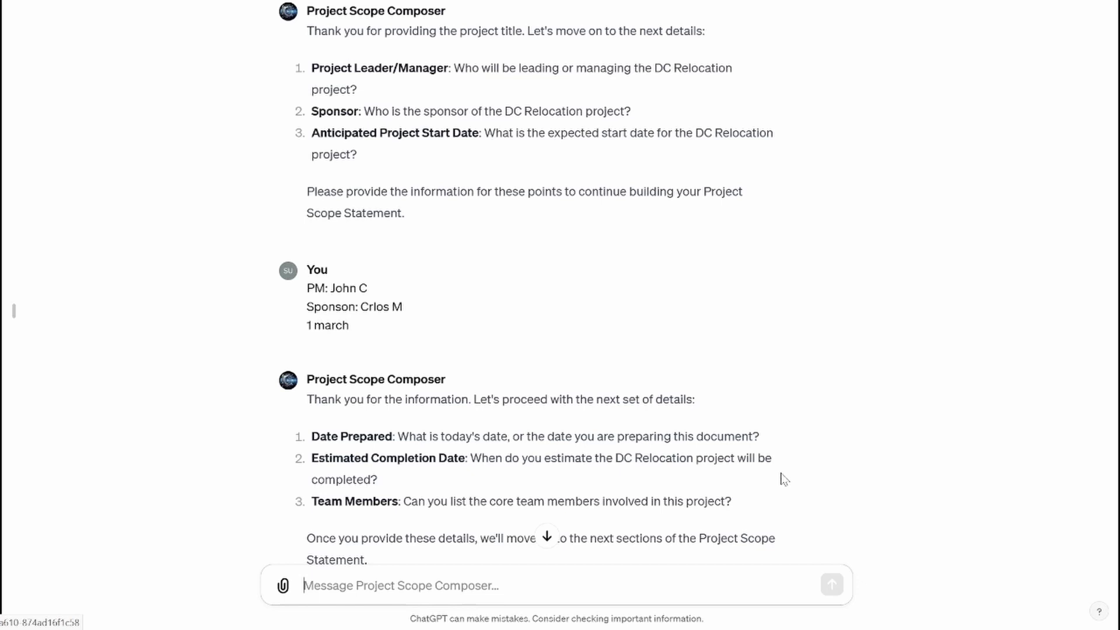
Draft numbered answers for the date prepared and estimated completion date: "1- 15 Feb" and "2- 31 Oct".
{"action": "type", "text": "1"}
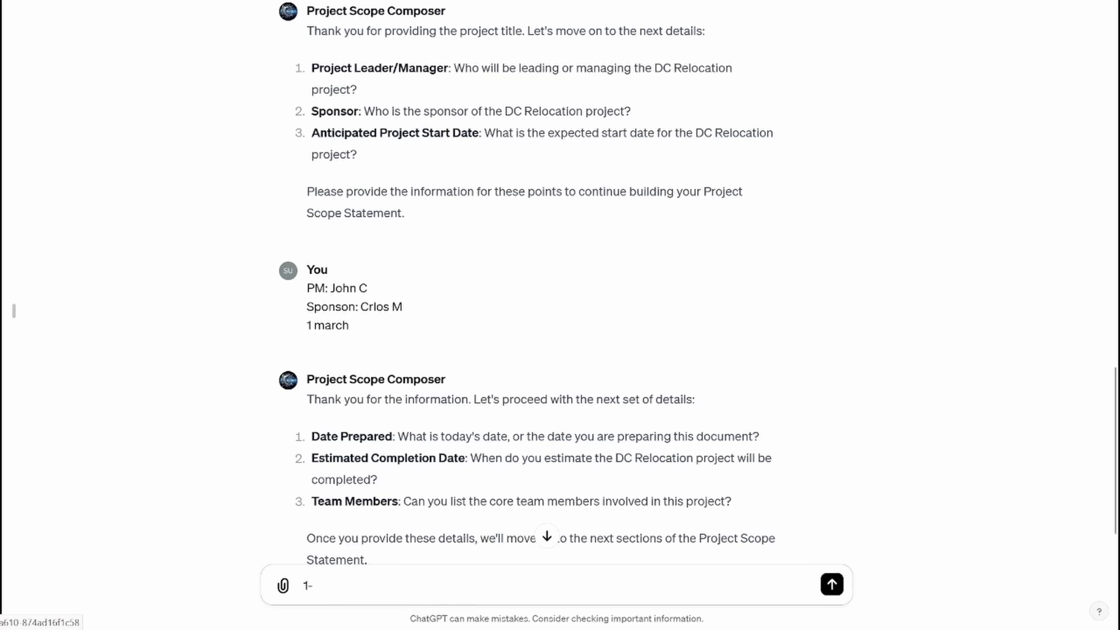
{"action": "type", "text": "- 15 Feb"}
{"action": "key", "text": "shift+Return"}
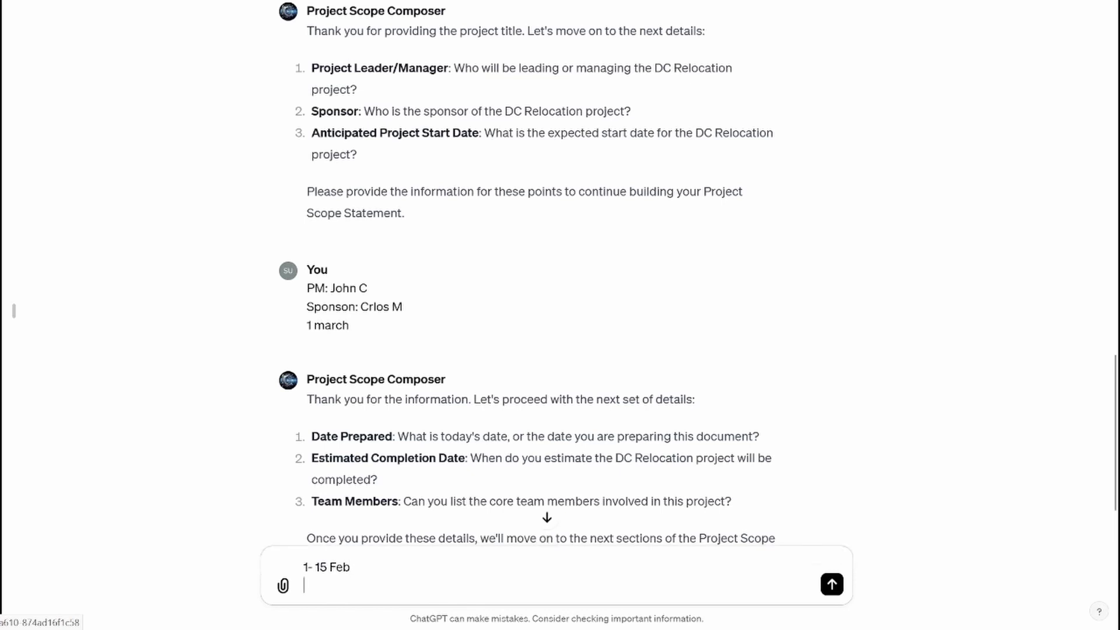
{"action": "type", "text": "31"}
{"action": "key", "text": "BackSpace"}
{"action": "key", "text": "BackSpace"}
{"action": "type", "text": "2-"}
{"action": "type", "text": "31 Oct"}
{"action": "key", "text": "shift+Return"}
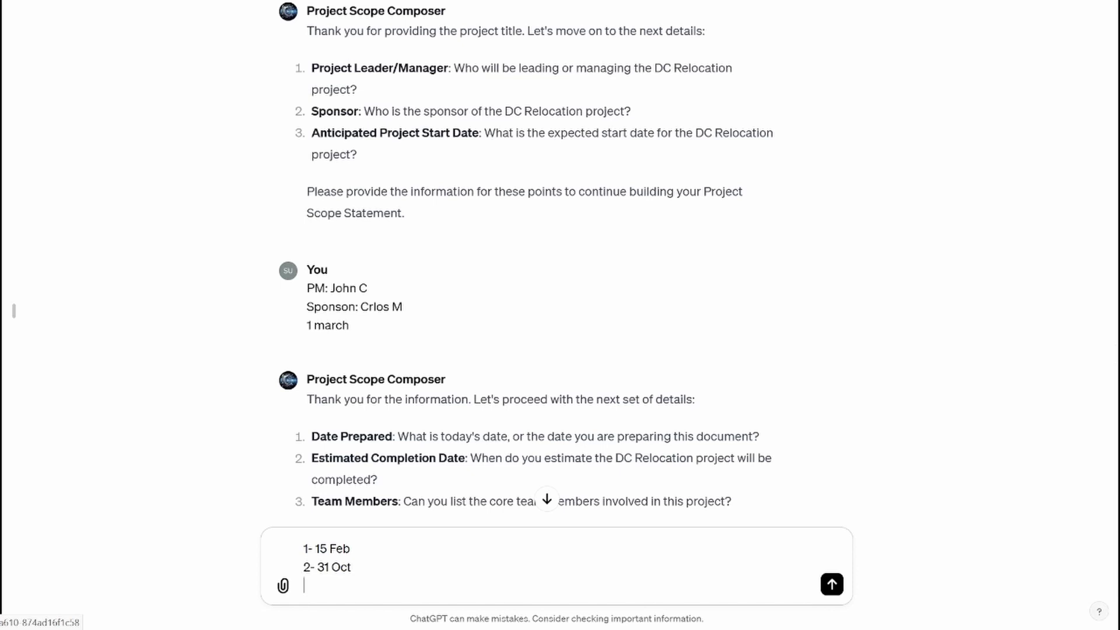
Add a third numbered line to the draft reply listing the names of the three team members, separated by commas.
{"action": "type", "text": "John C"}
{"action": "left_click", "coordinate": [330, 585]}
{"action": "type", "text": "3- John C, Bren"}
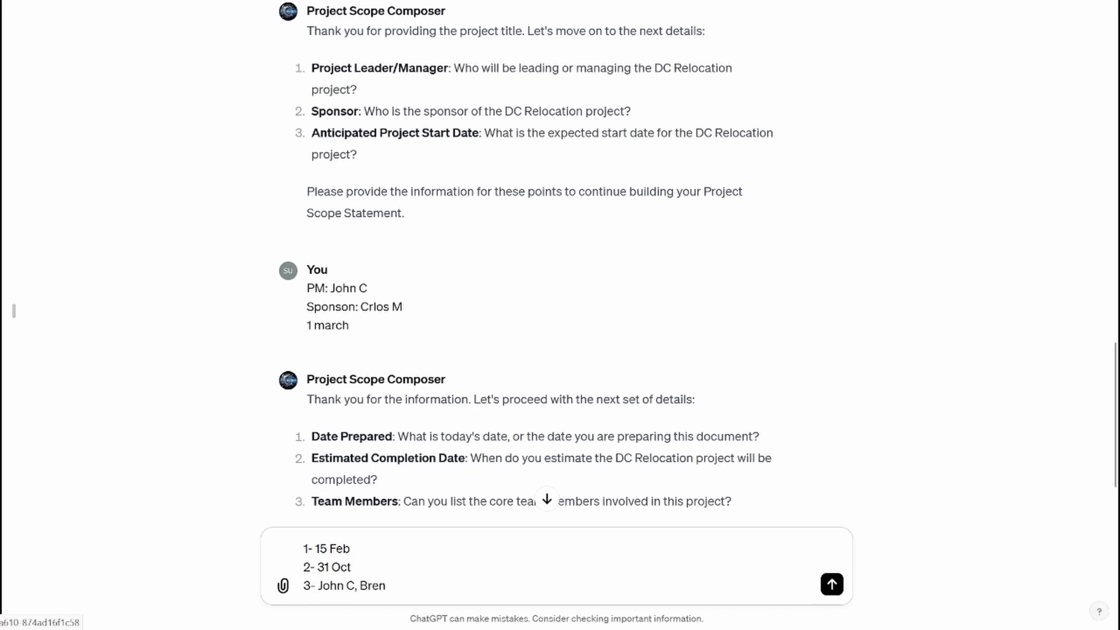
{"action": "type", "text": "da T,"}
{"action": "type", "text": "Chris T"}
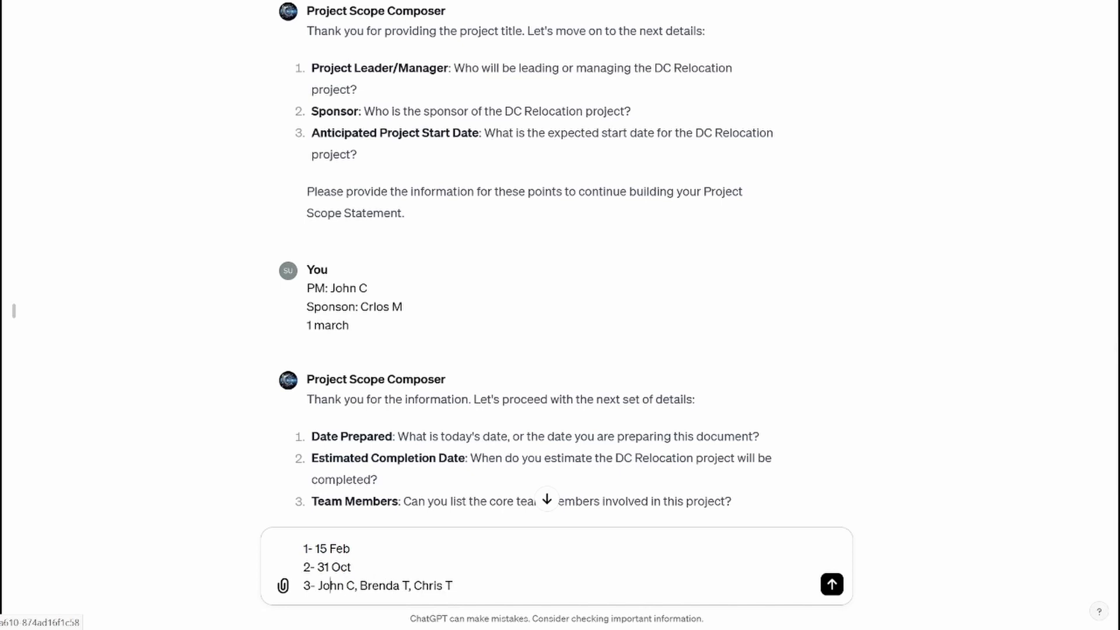
Prefix the three team members with the roles "PM:", "BA:" and "Tech Arch:" in that order, and send the reply.
{"action": "left_click", "coordinate": [317, 585]}
{"action": "type", "text": "PM"}
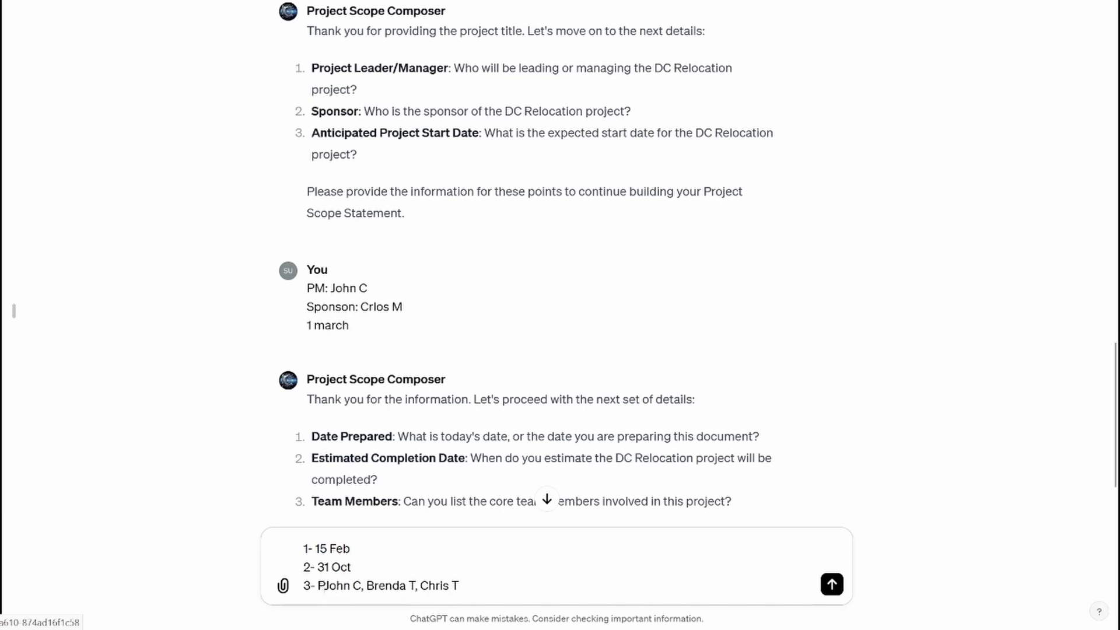
{"action": "type", "text": ":"}
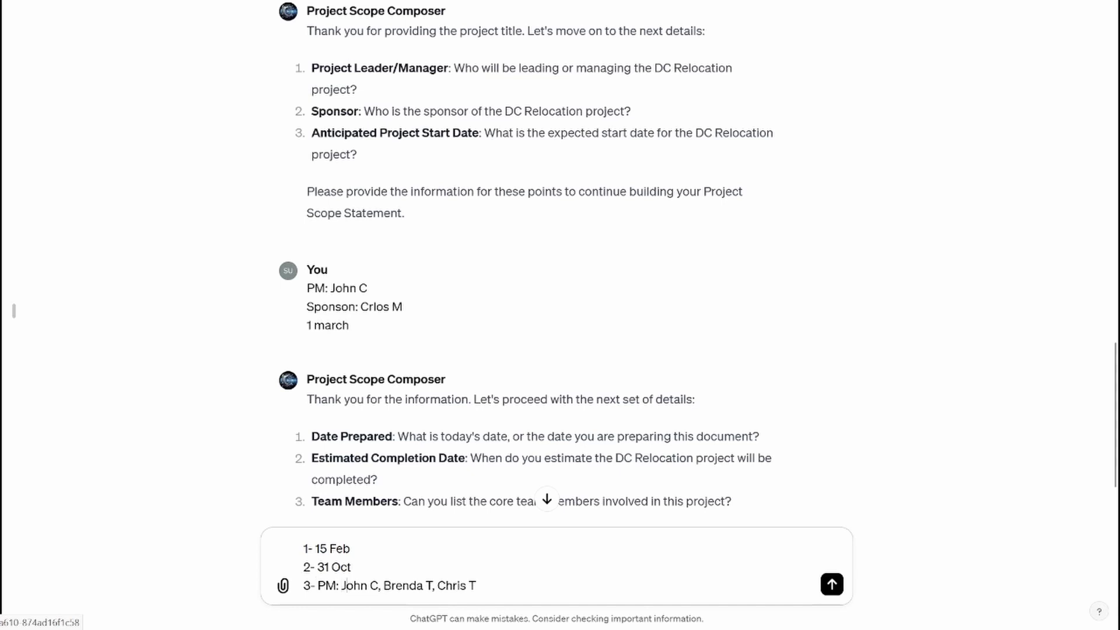
{"action": "left_click", "coordinate": [383, 585]}
{"action": "type", "text": "BA"}
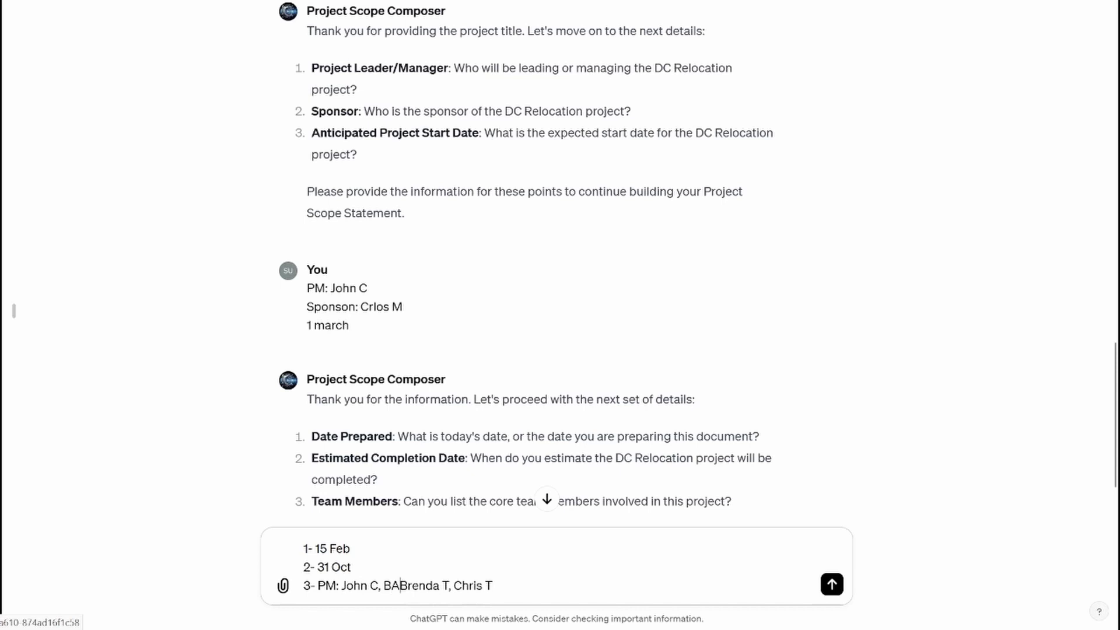
{"action": "type", "text": ": Brenda "}
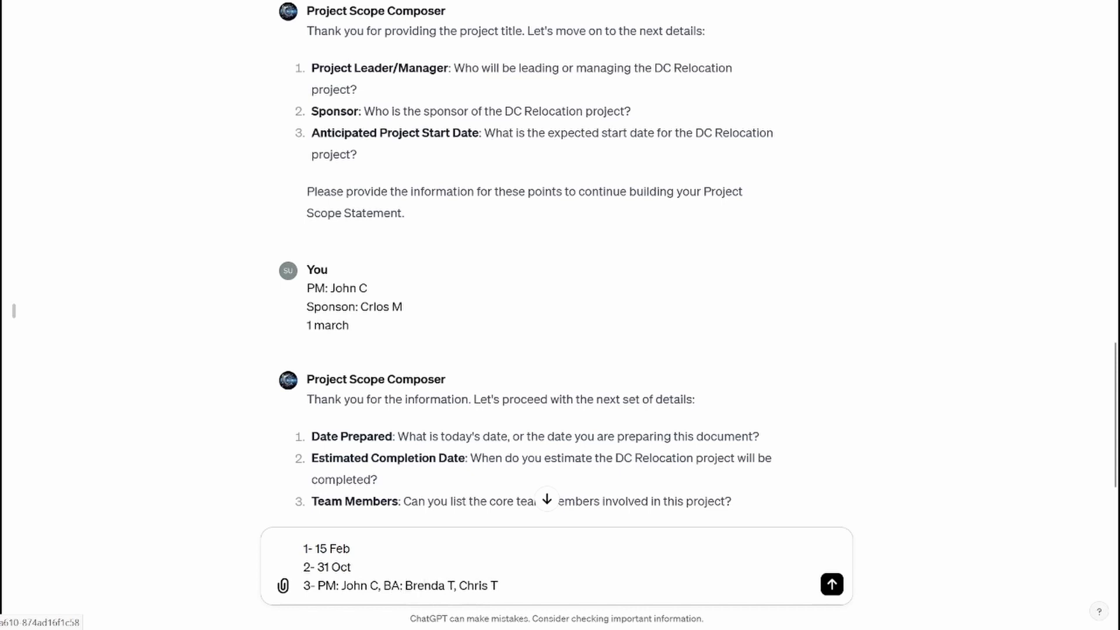
{"action": "type", "text": "T, Tech Arch"}
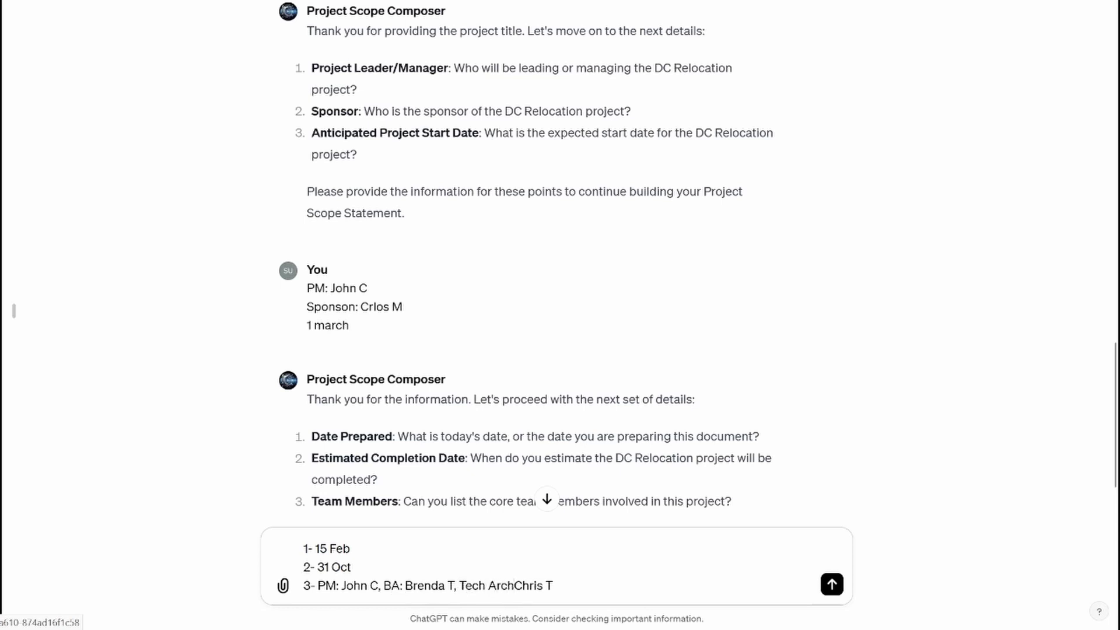
{"action": "type", "text": ":"}
{"action": "left_click", "coordinate": [834, 585]}
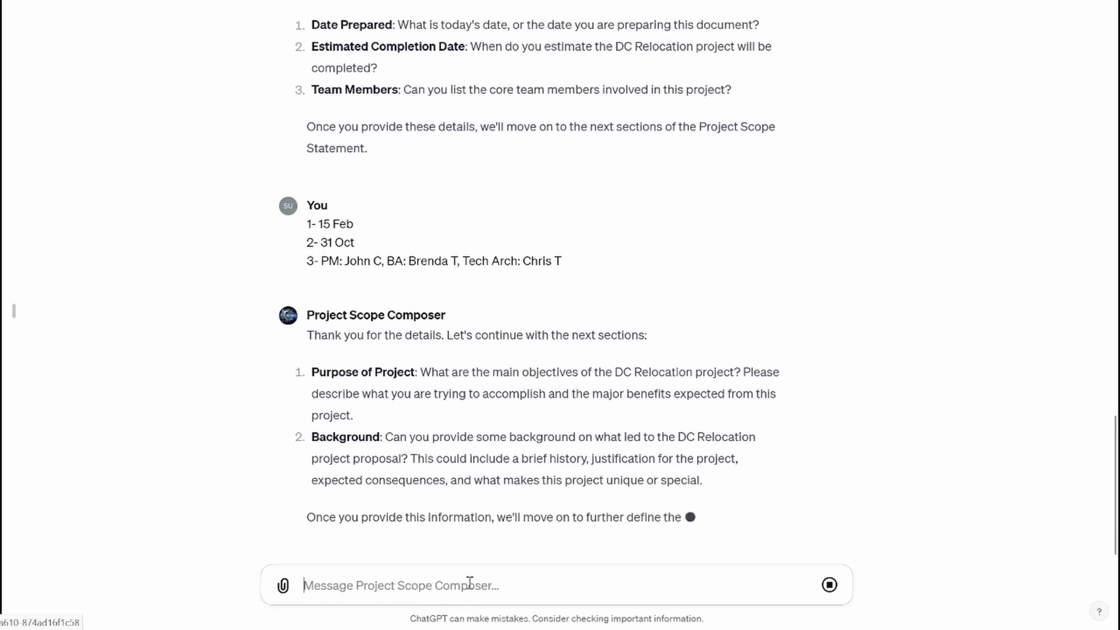
Draft the project purpose answer as "1- to move IT infrastructure to a modern DC".
{"action": "type", "text": "1-"}
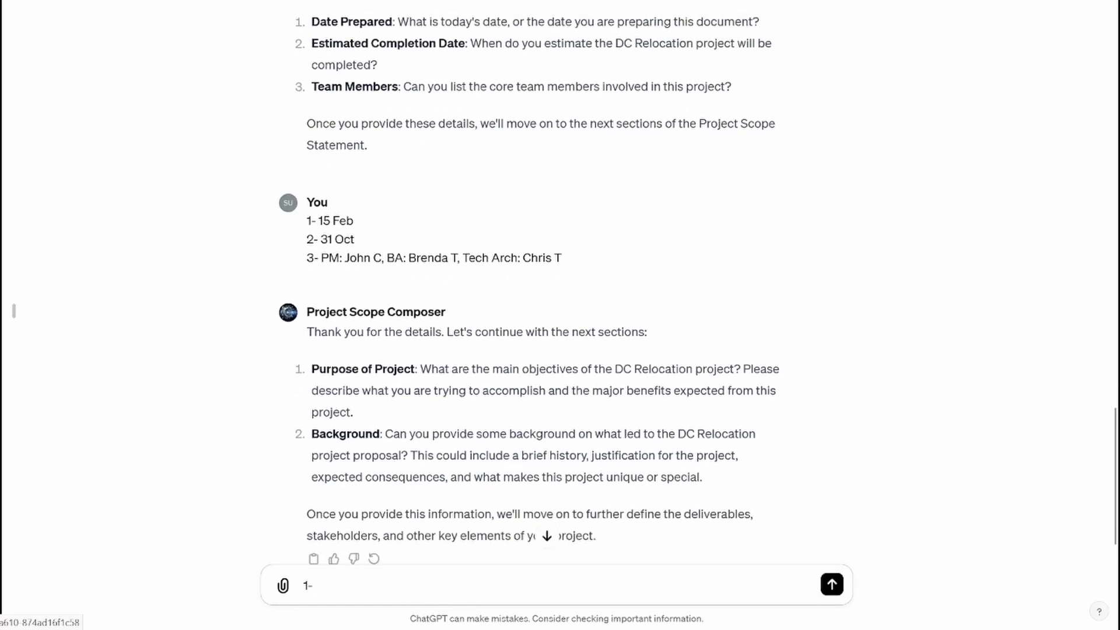
{"action": "type", "text": " to move IT infrastructu"}
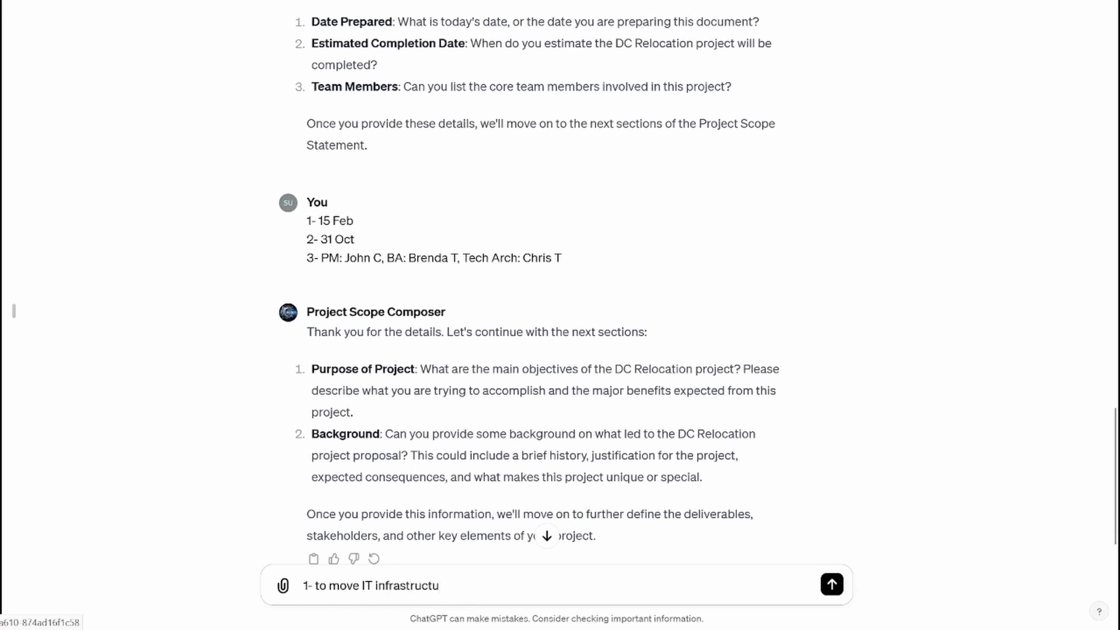
{"action": "type", "text": "re to a modern DC"}
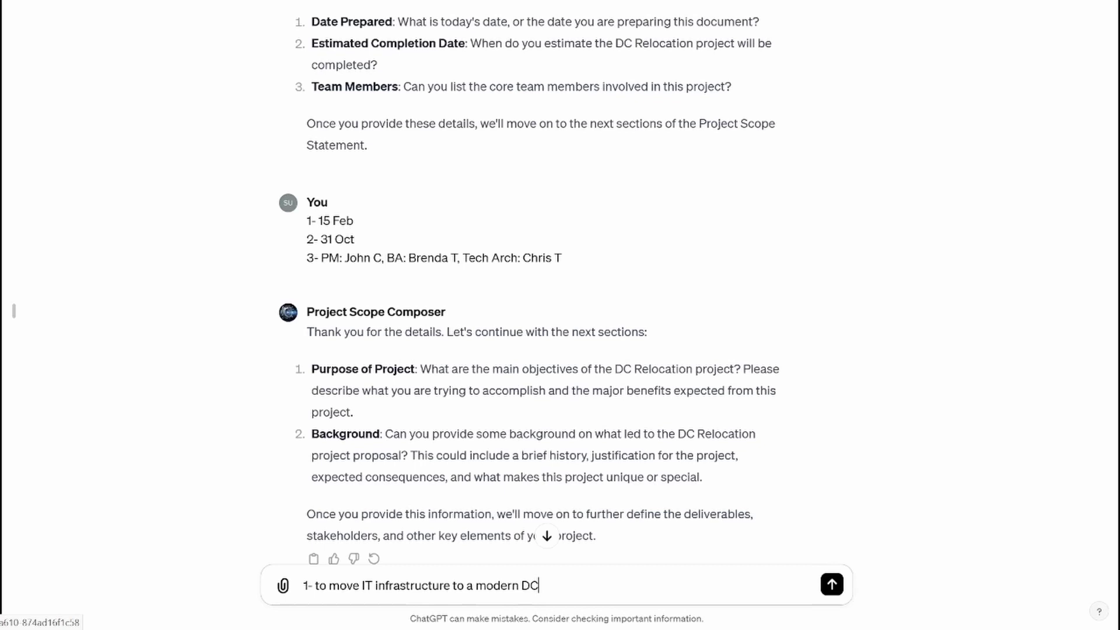
{"action": "key", "text": "shift+Return"}
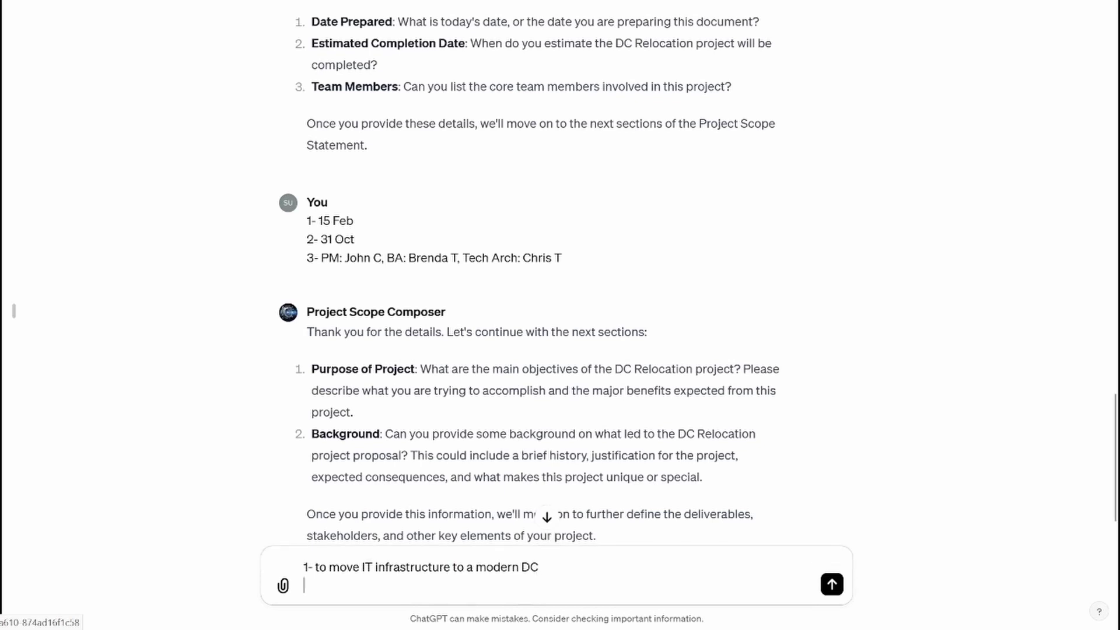
Add the background answer "2- Agreement on current premises is ending in October" on a new line and send the reply.
{"action": "type", "text": "2- Agreement on "}
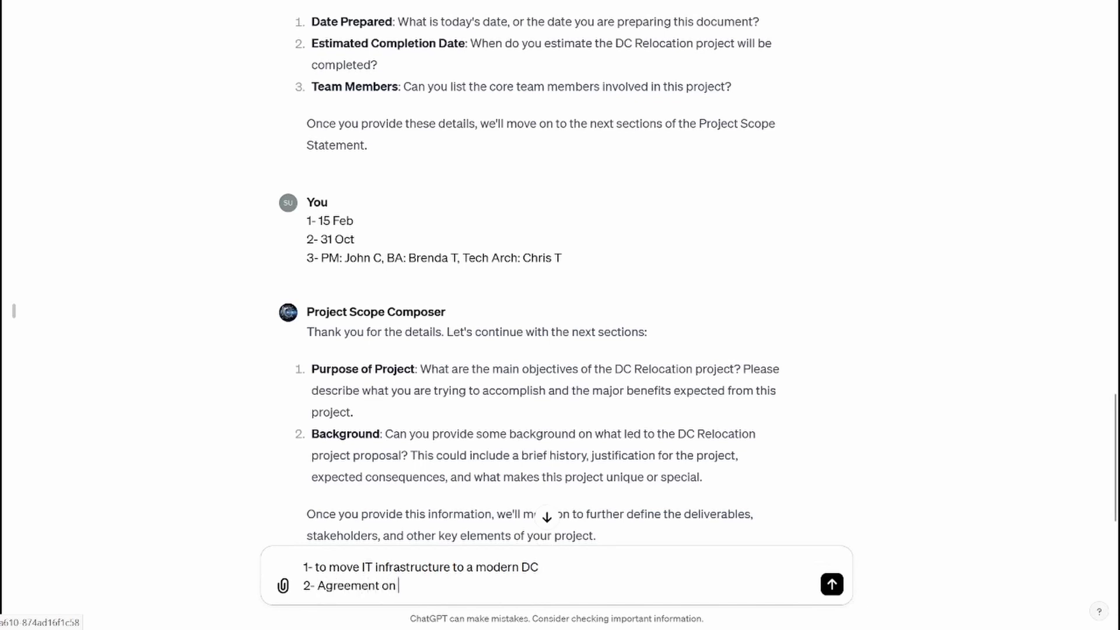
{"action": "type", "text": "current premises"}
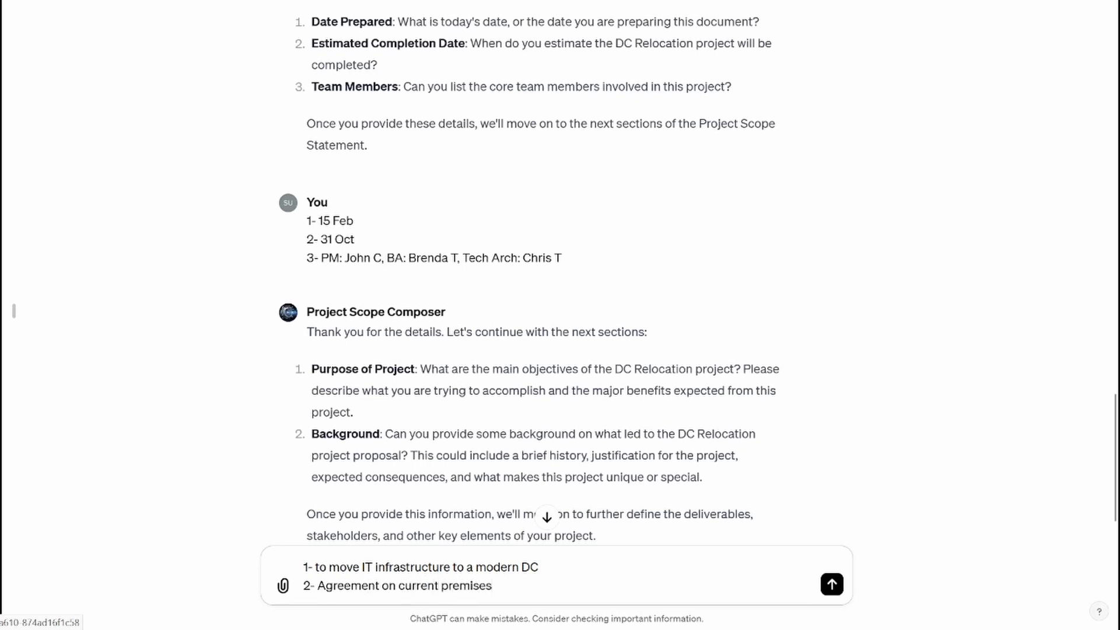
{"action": "type", "text": " is ending in Octo"}
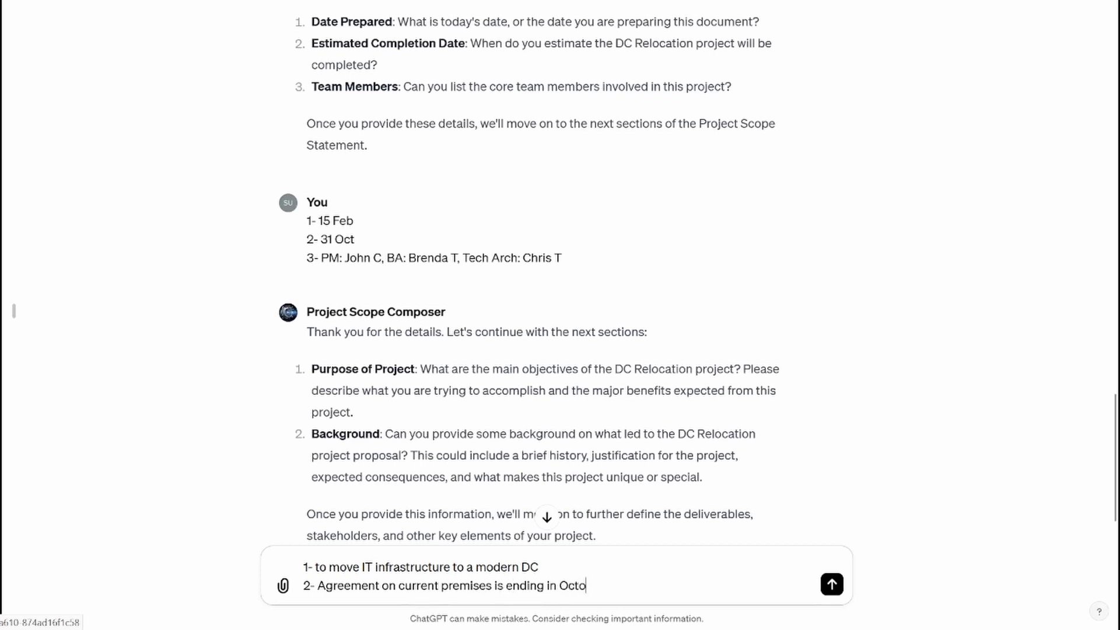
{"action": "type", "text": "ber"}
{"action": "scroll", "coordinate": [658, 473], "scroll_direction": "down", "scroll_amount": 1}
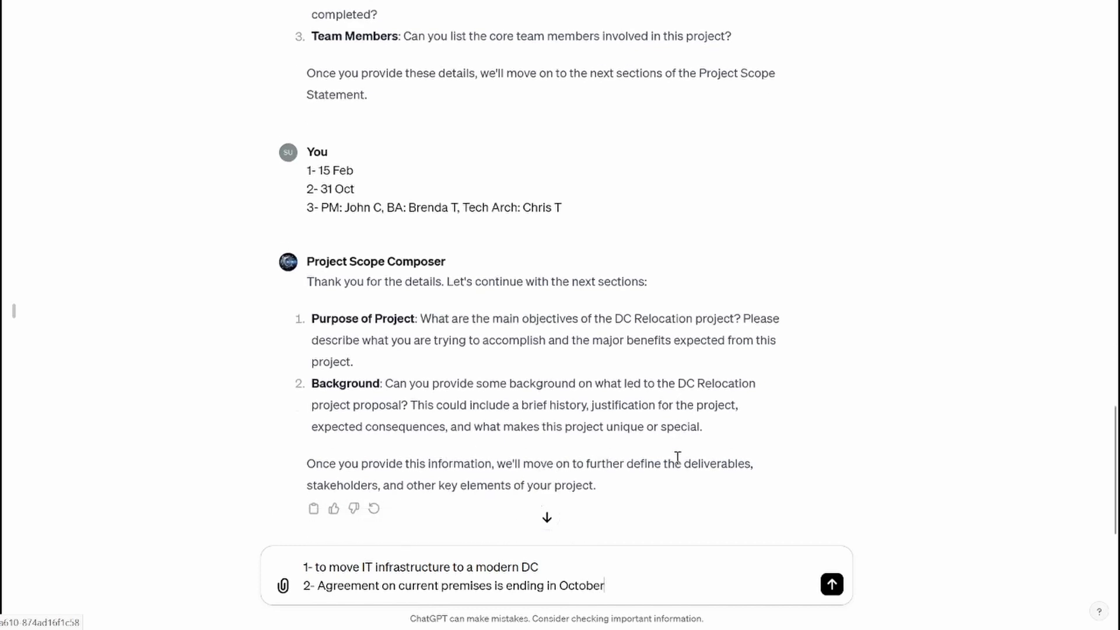
{"action": "left_click", "coordinate": [837, 589]}
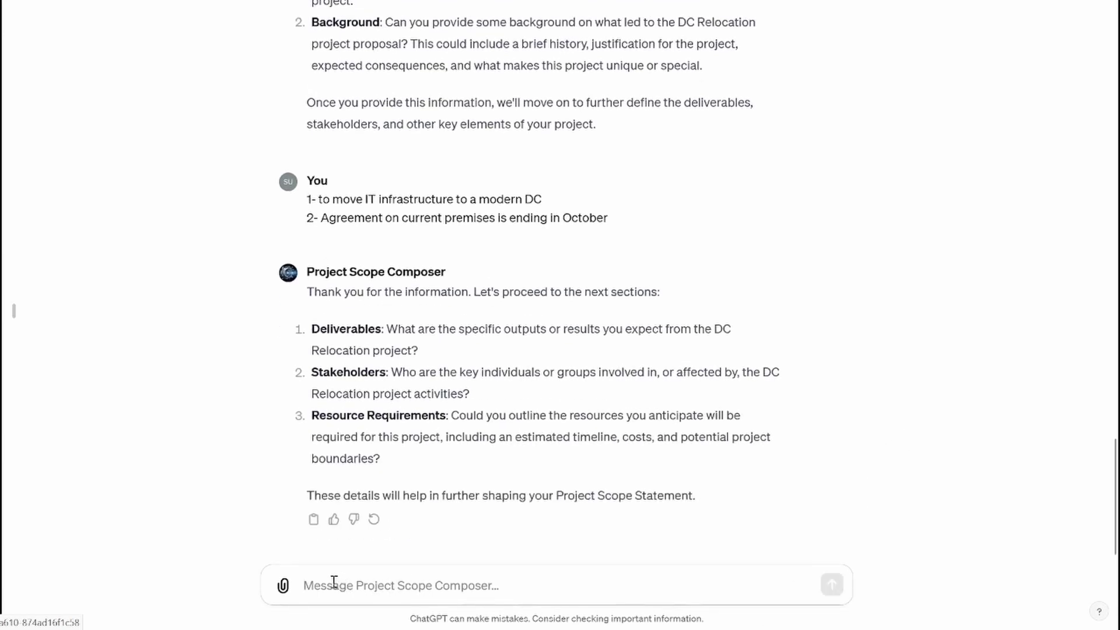
Draft the deliverables answer as "1- Fully functional IT infrastructure and business application".
{"action": "left_click", "coordinate": [337, 581]}
{"action": "type", "text": "1-"}
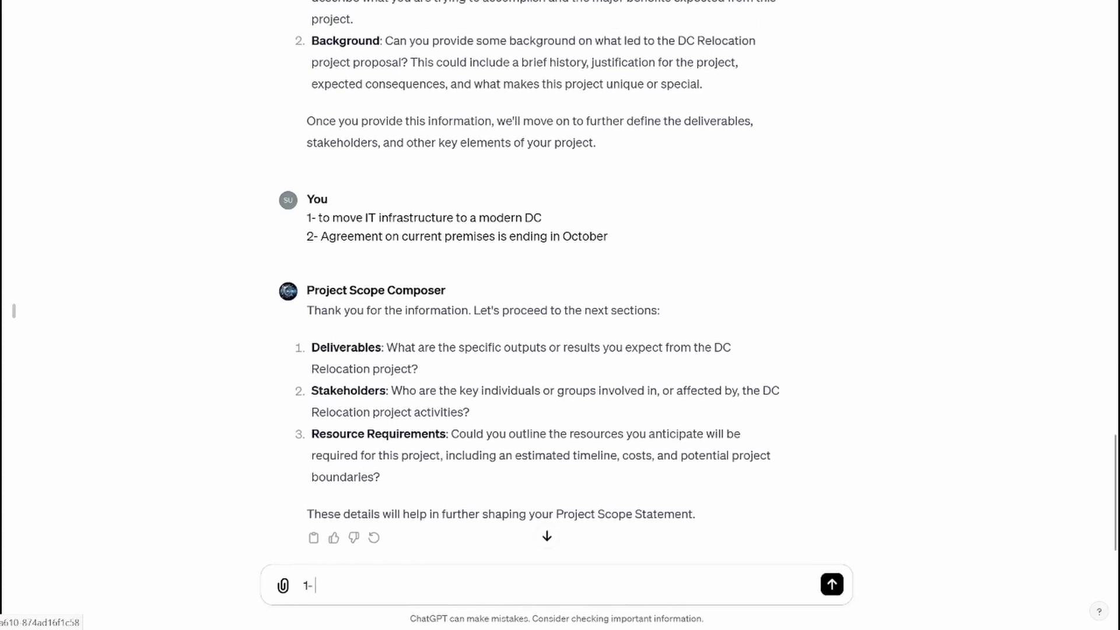
{"action": "type", "text": " Fully functionas"}
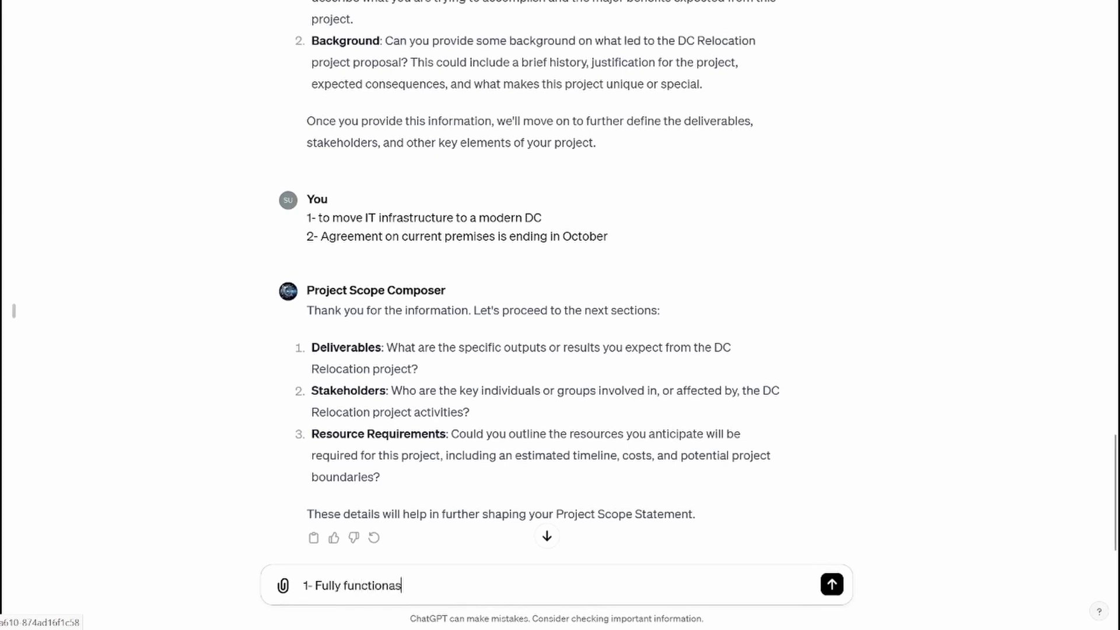
{"action": "key", "text": "BackSpace"}
{"action": "type", "text": "l IT infrastructure and"}
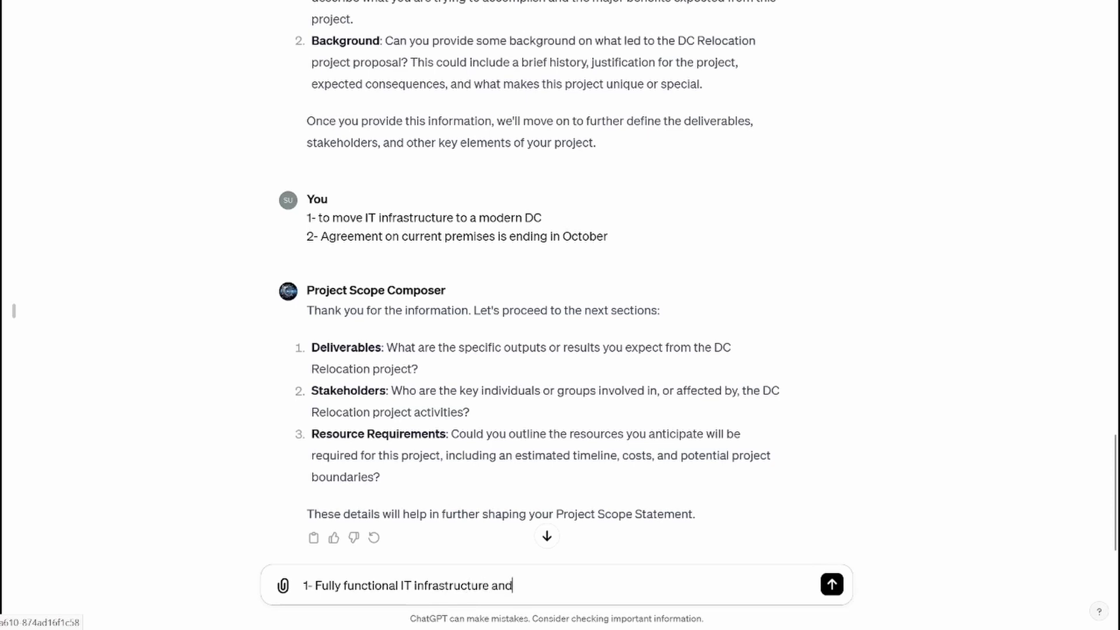
{"action": "type", "text": " business application"}
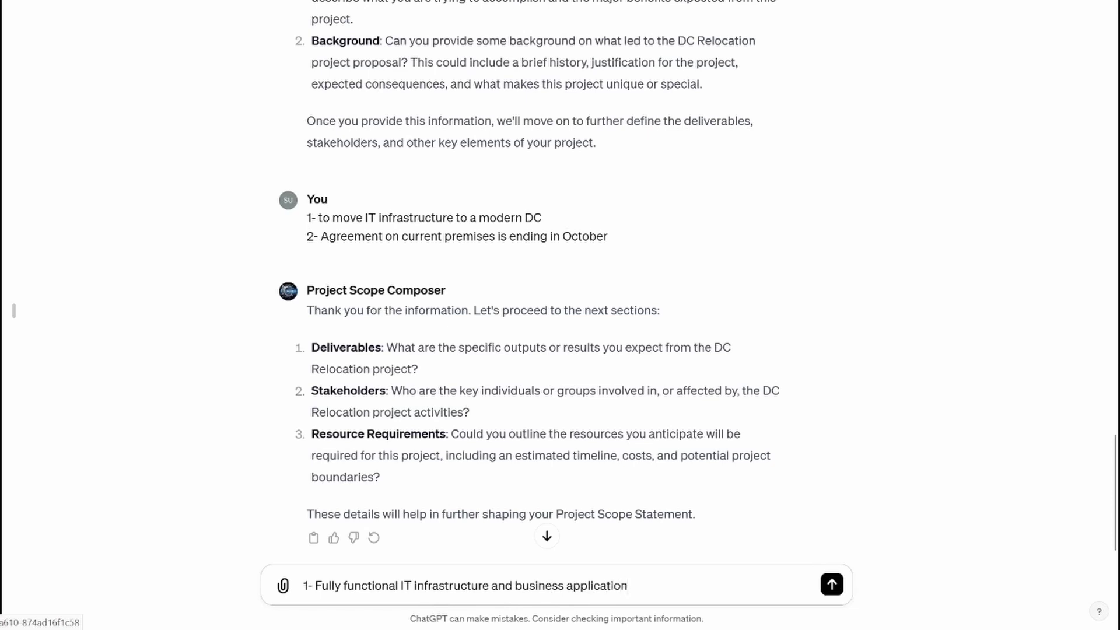
Add the stakeholders answer "2- All company departments, XR Consult" on a new line of the draft reply.
{"action": "key", "text": "shift+Return"}
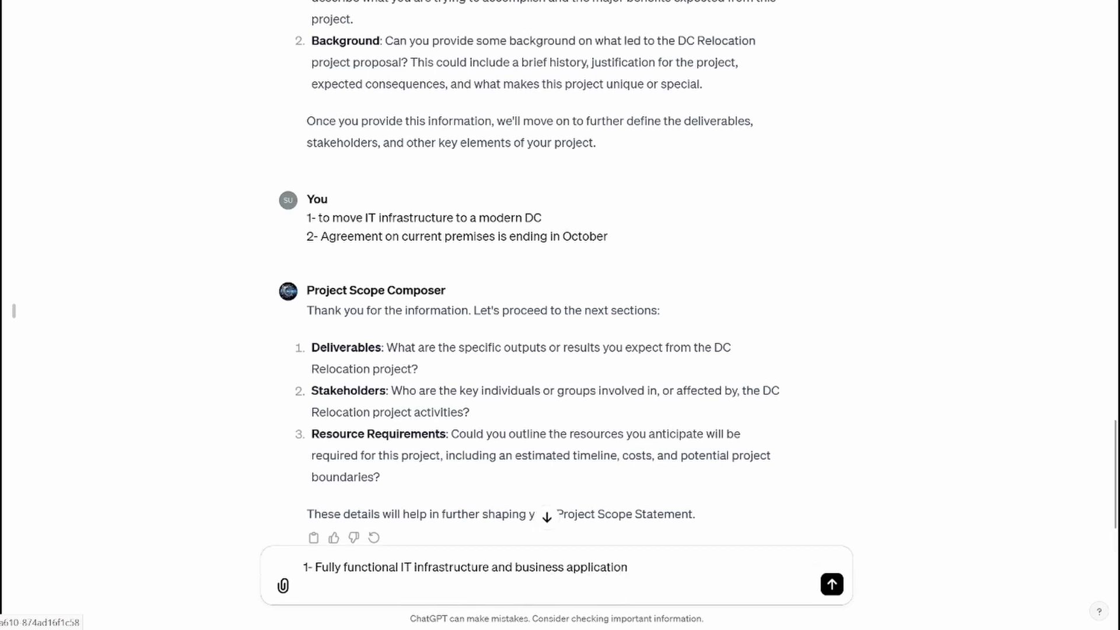
{"action": "type", "text": "2- All company depa"}
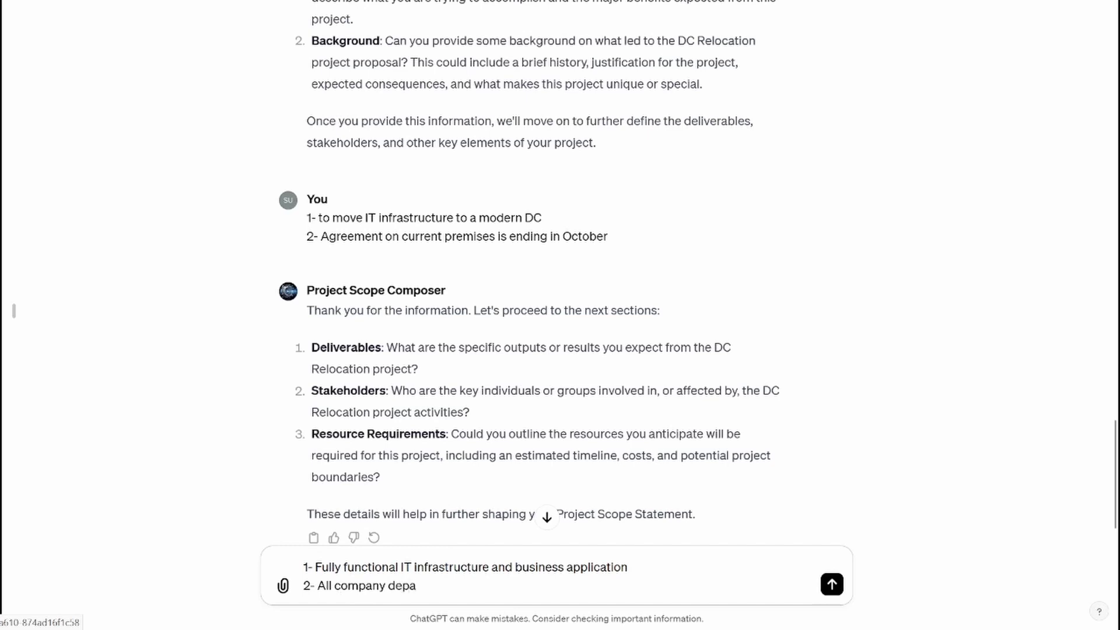
{"action": "type", "text": "rtments,"}
{"action": "type", "text": "XR Consult"}
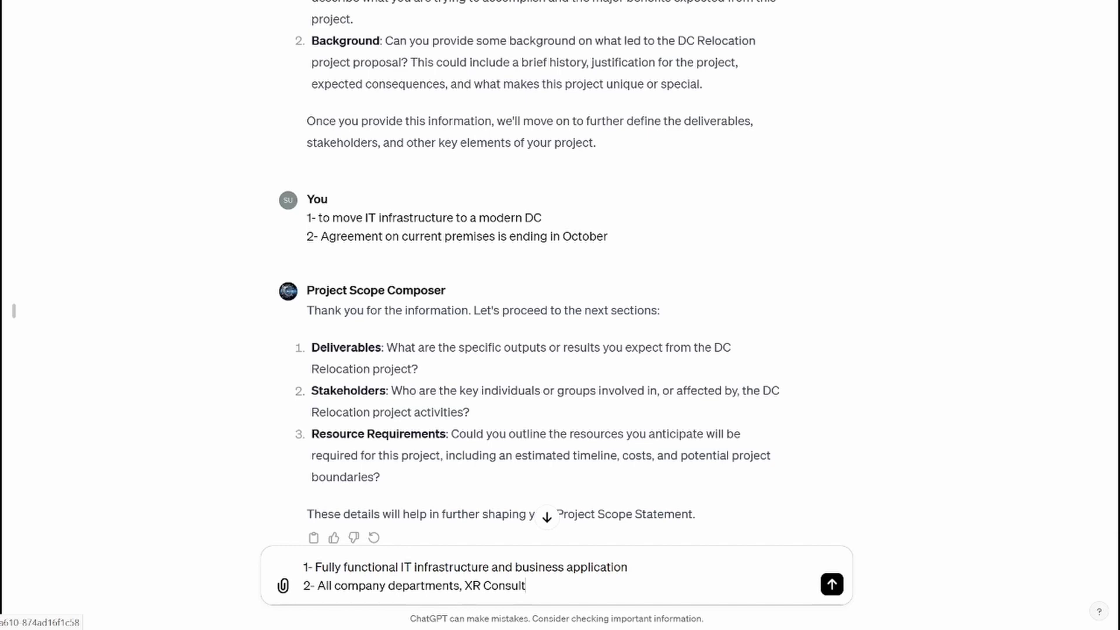
Add the resource requirements answer "3- Budget, Technical personnel, administrator, moving company vehicles" on a new line and send the reply.
{"action": "key", "text": "shift+Return"}
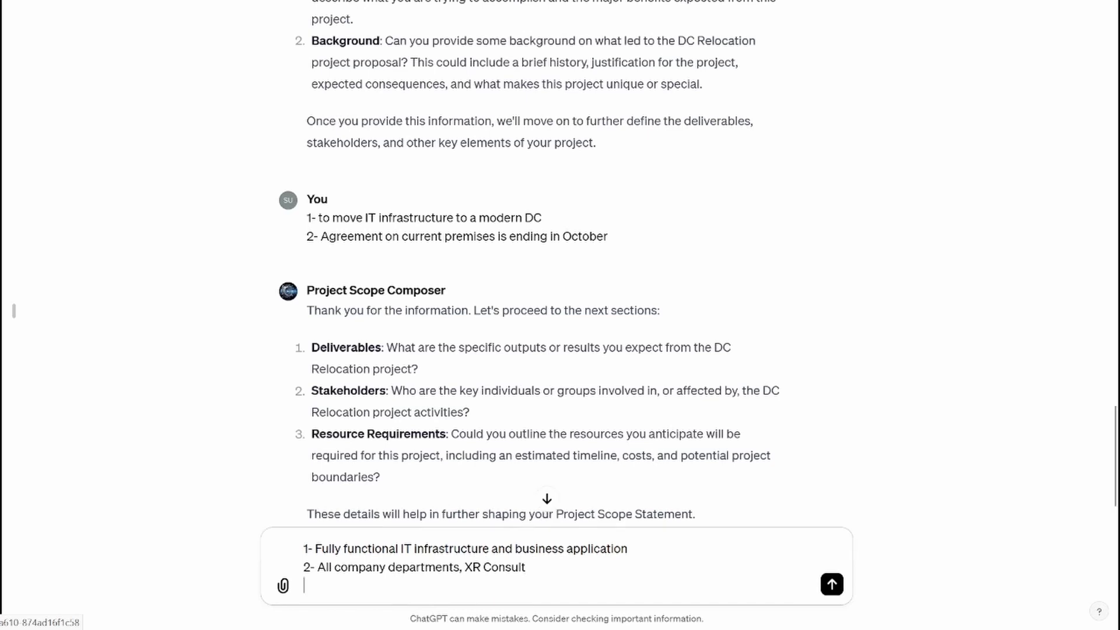
{"action": "type", "text": "3- Budget, Techn"}
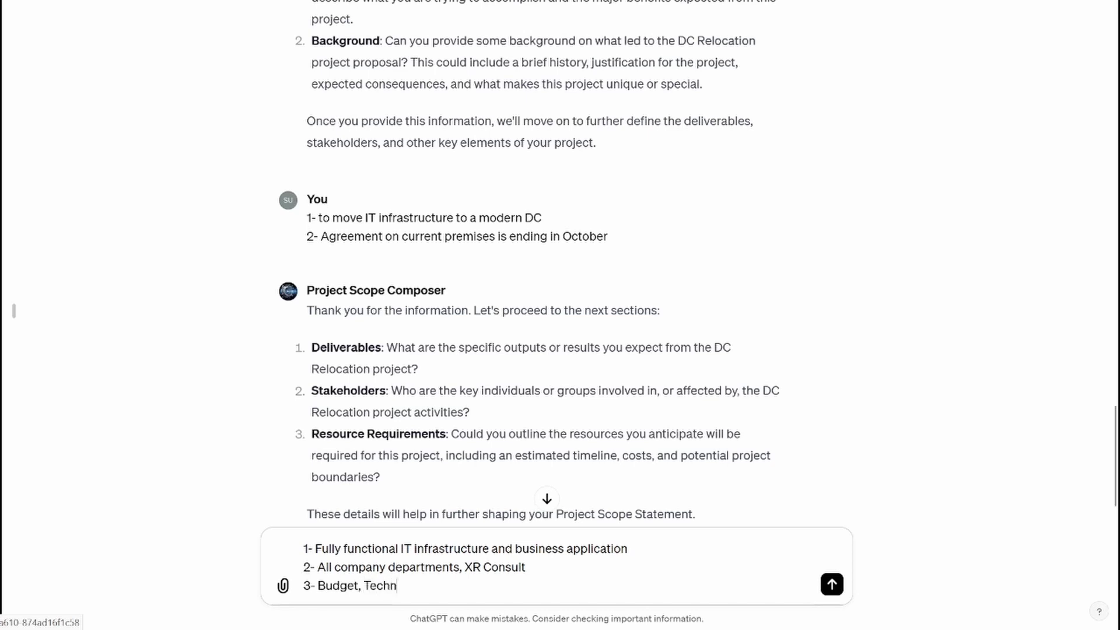
{"action": "type", "text": "ical per"}
{"action": "type", "text": "sonnel, ad"}
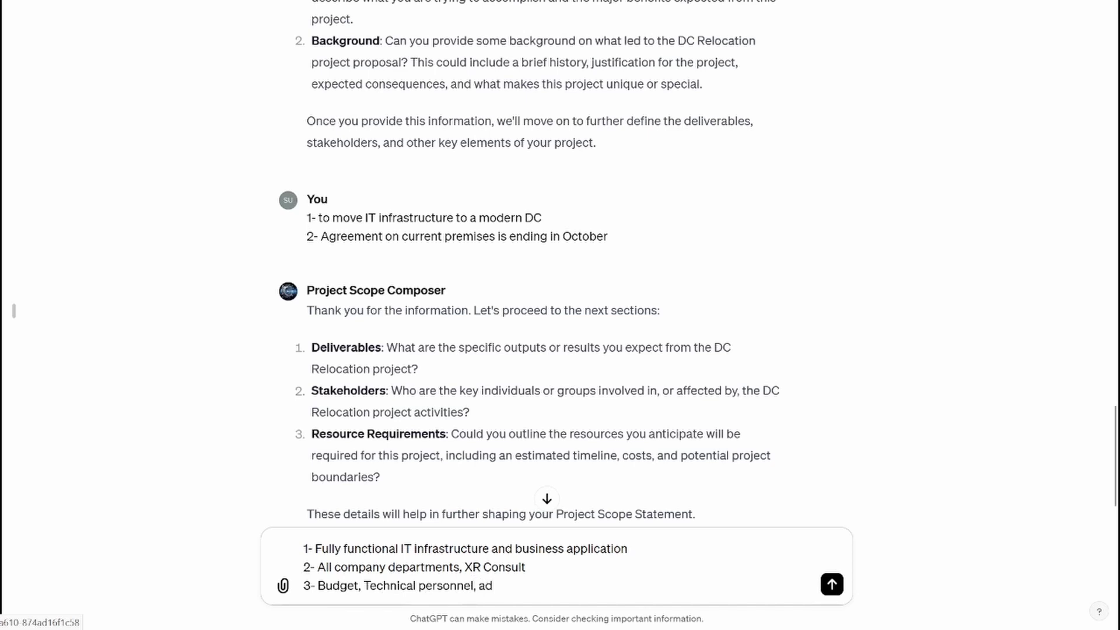
{"action": "type", "text": "ministrator, moving"}
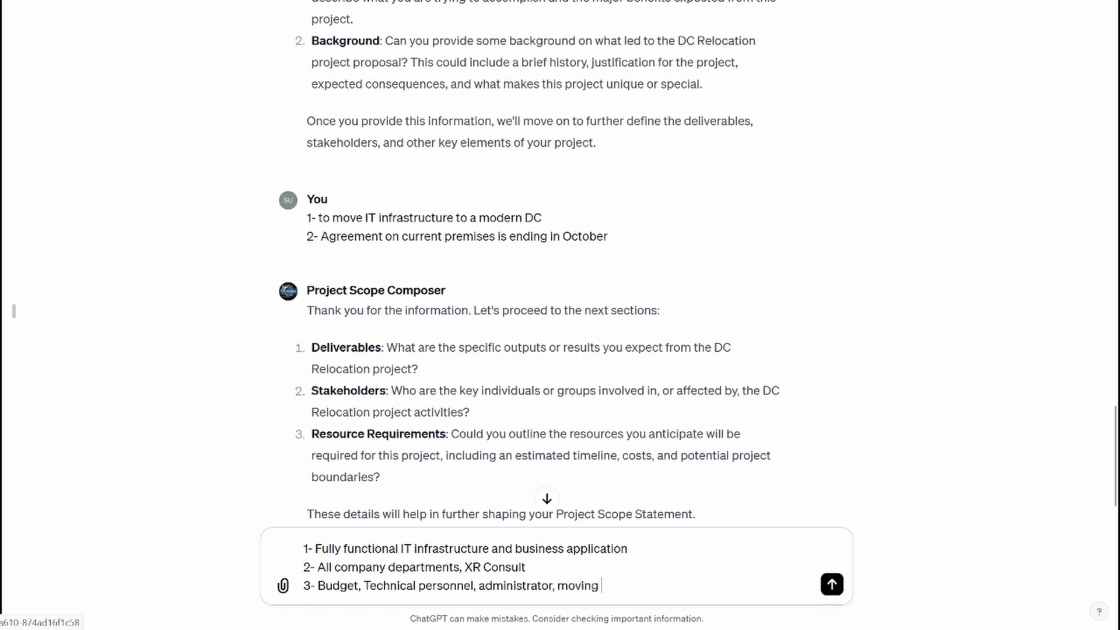
{"action": "type", "text": " compa"}
{"action": "type", "text": "ny vehicles"}
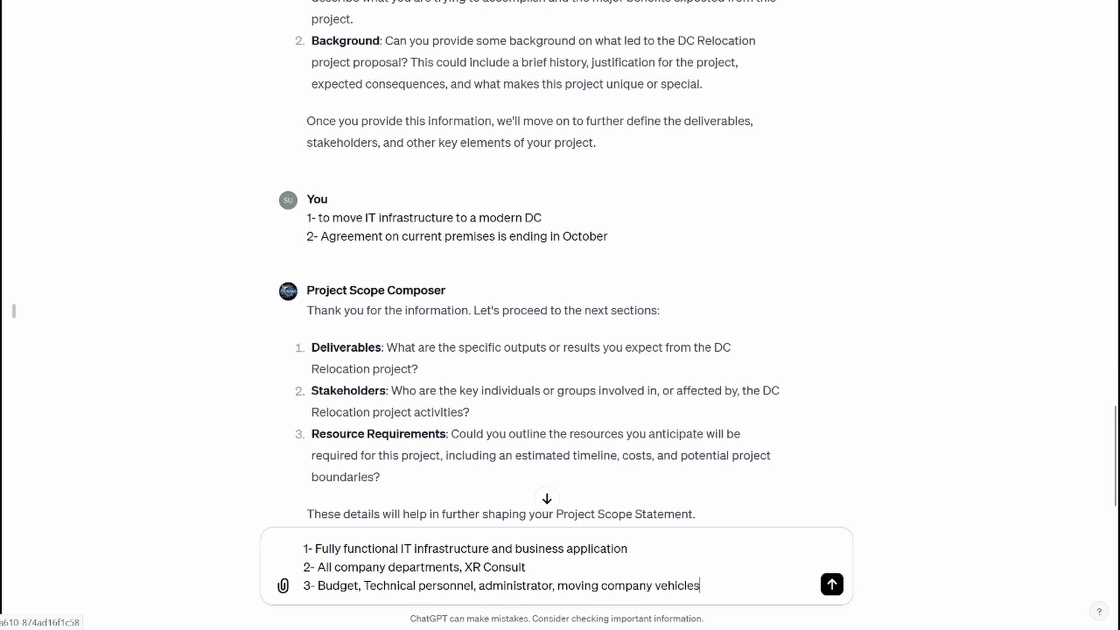
{"action": "key", "text": "Return"}
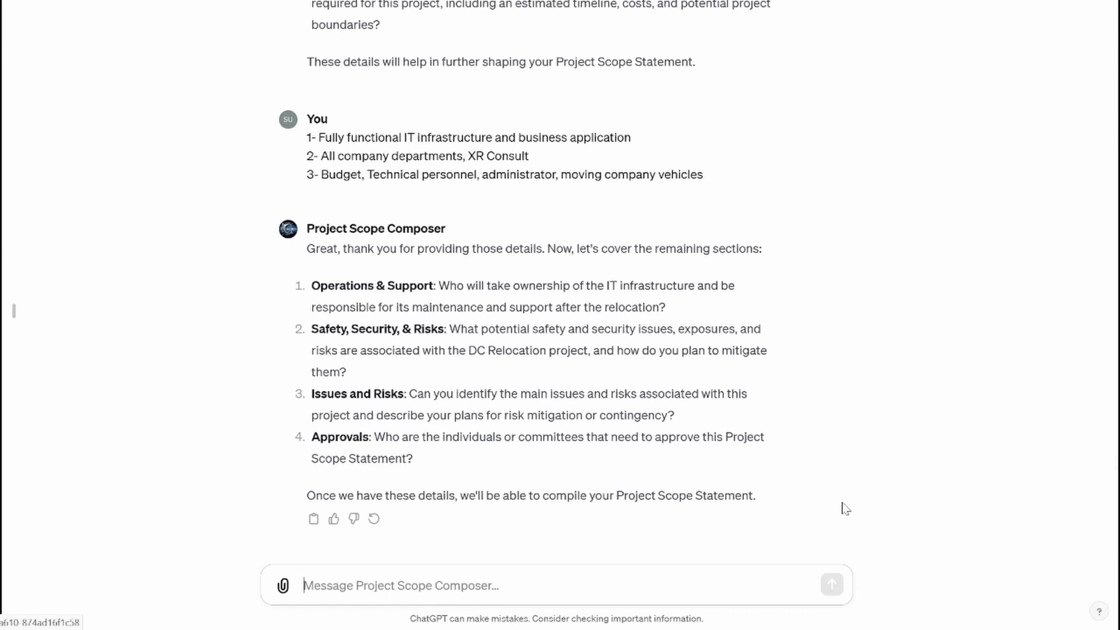
Draft the operations and safety answers on separate lines as "1- to be determined later" and "2- These will be documented later".
{"action": "scroll", "coordinate": [845, 509], "scroll_direction": "up", "scroll_amount": 1}
{"action": "type", "text": "1-"}
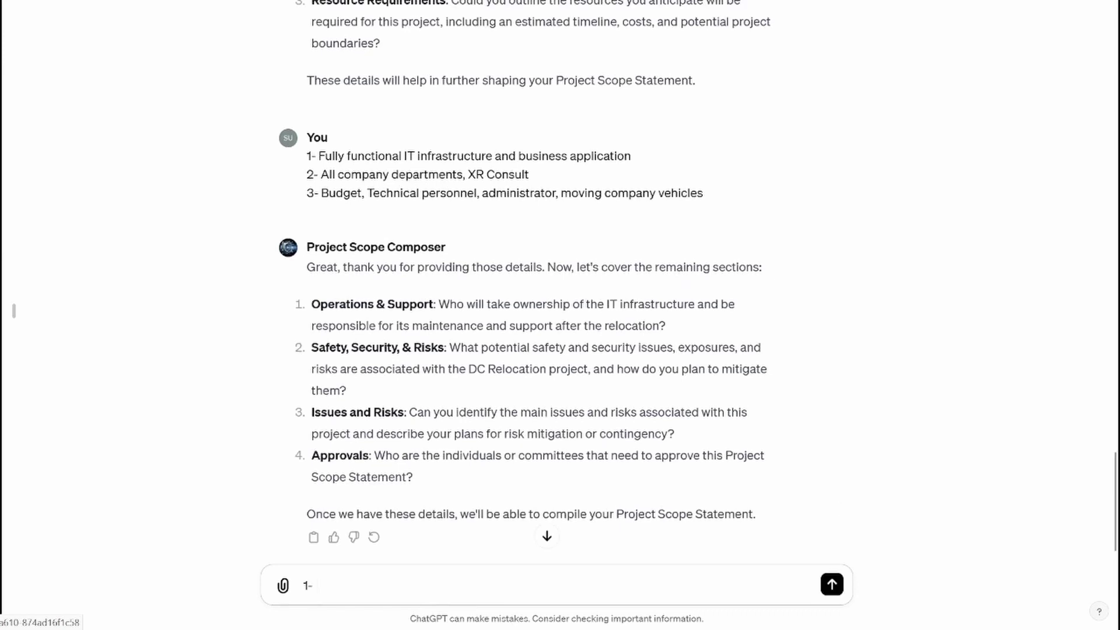
{"action": "type", "text": " to be determined l"}
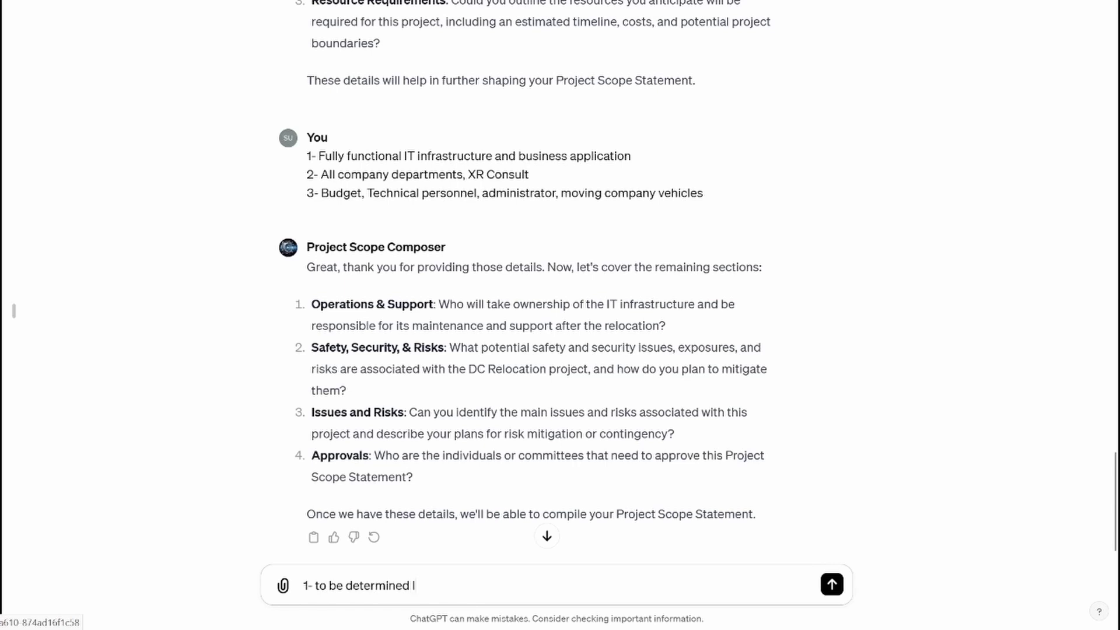
{"action": "type", "text": "ater"}
{"action": "key", "text": "shift+Return"}
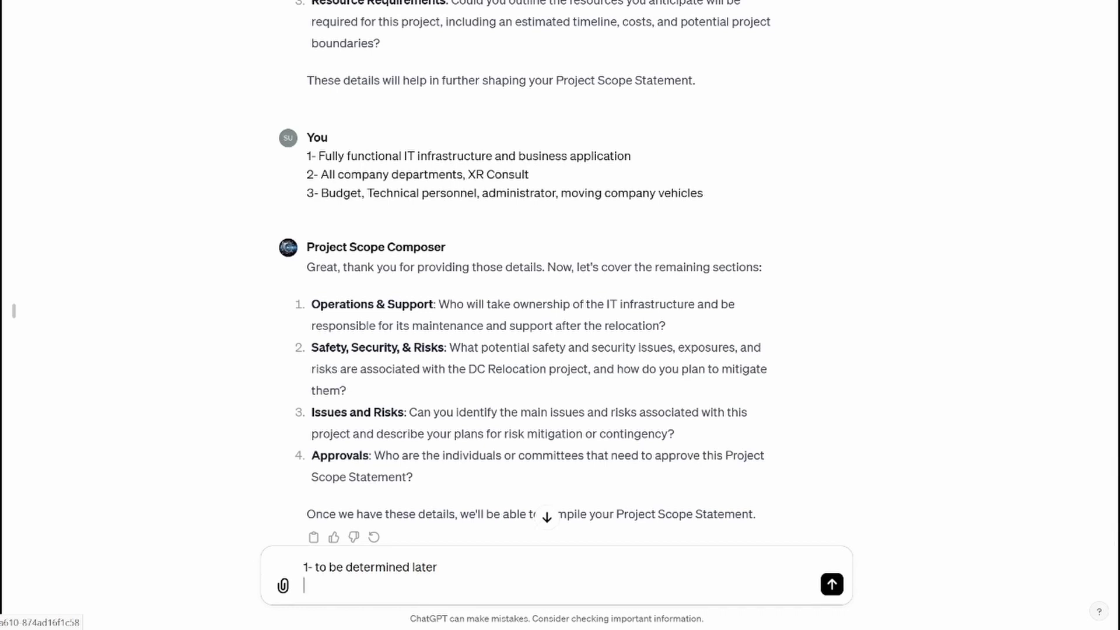
{"action": "type", "text": "2- These will be "}
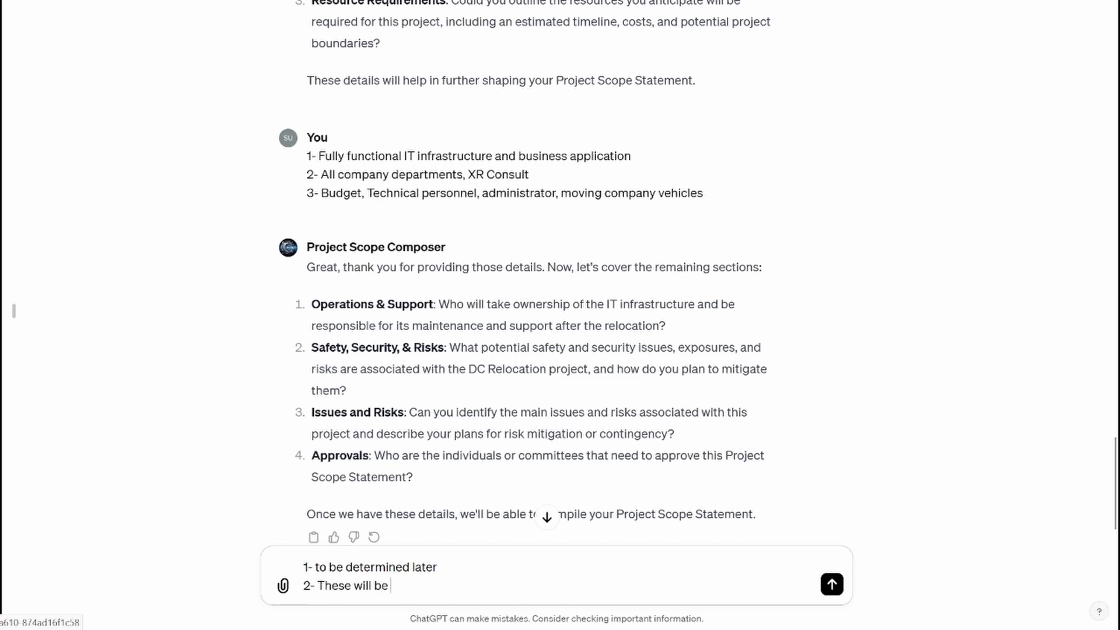
{"action": "type", "text": "documented later"}
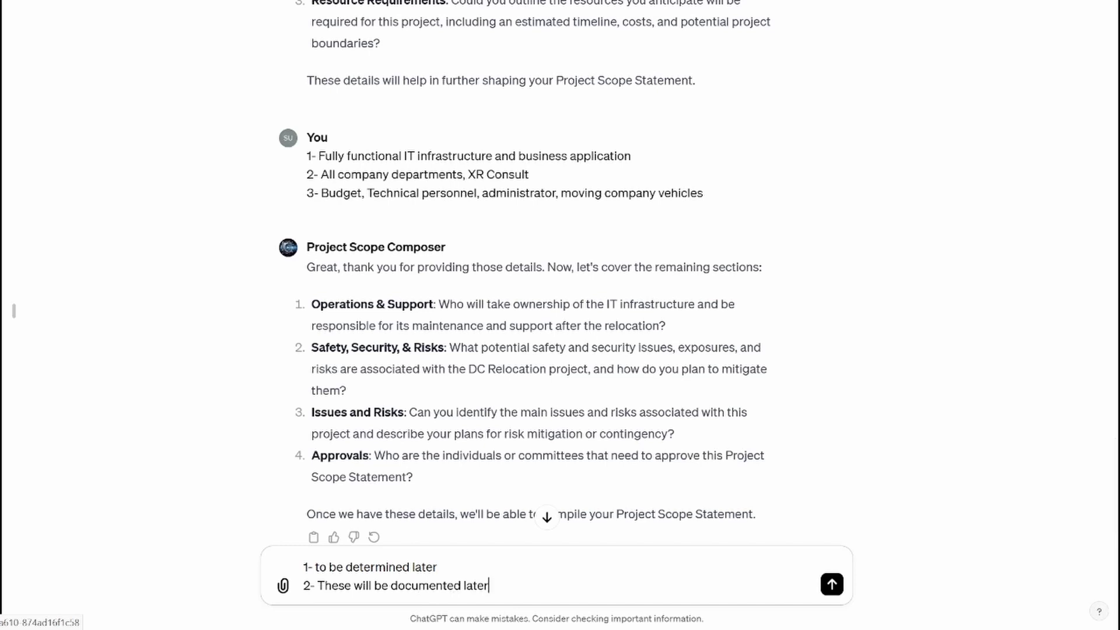
Add the issues and risks answer "3- budget not approved yet, not all technical personnel ready yet" on a new line.
{"action": "key", "text": "shift+Return"}
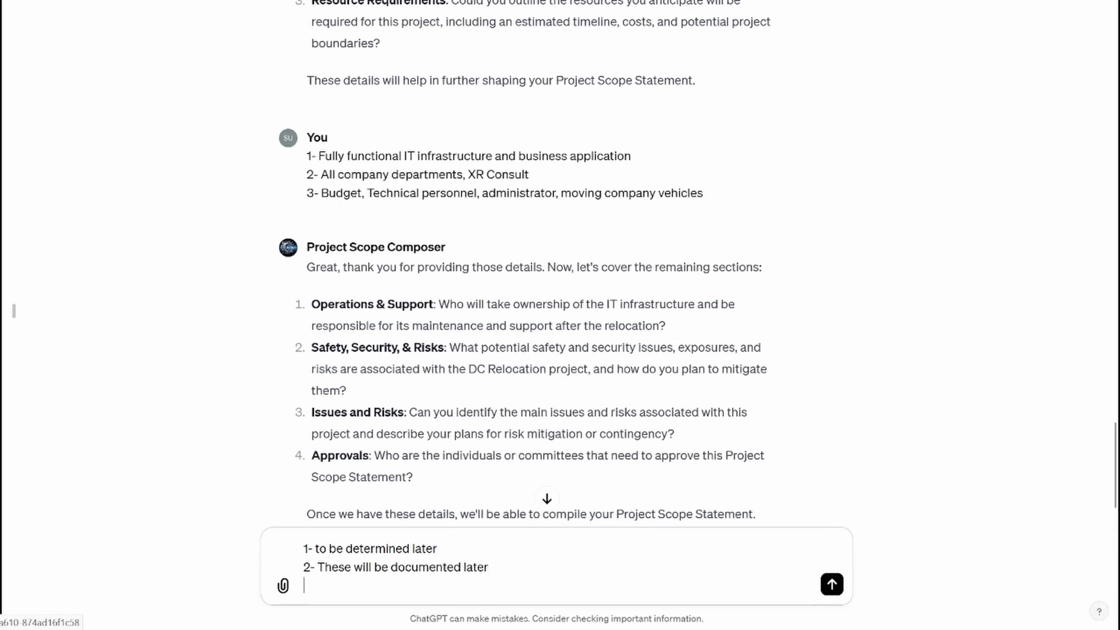
{"action": "type", "text": "3-"}
{"action": "type", "text": " bud"}
{"action": "type", "text": "get"}
{"action": "type", "text": "d"}
{"action": "type", "text": " not app"}
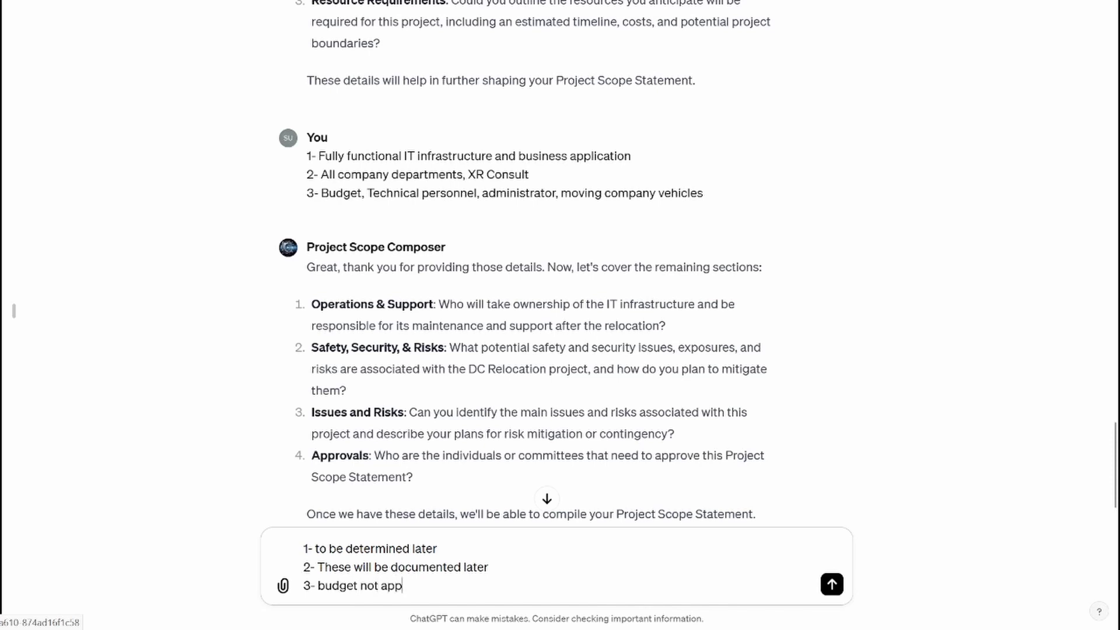
{"action": "type", "text": "roved yet, not all techni"}
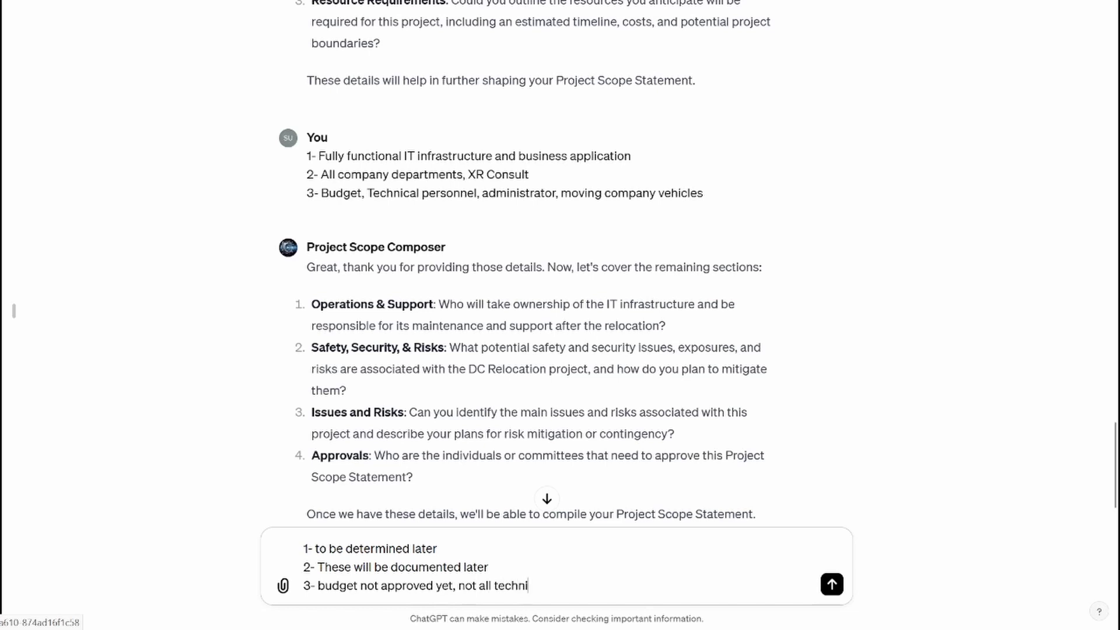
{"action": "type", "text": "cal personnel ready"}
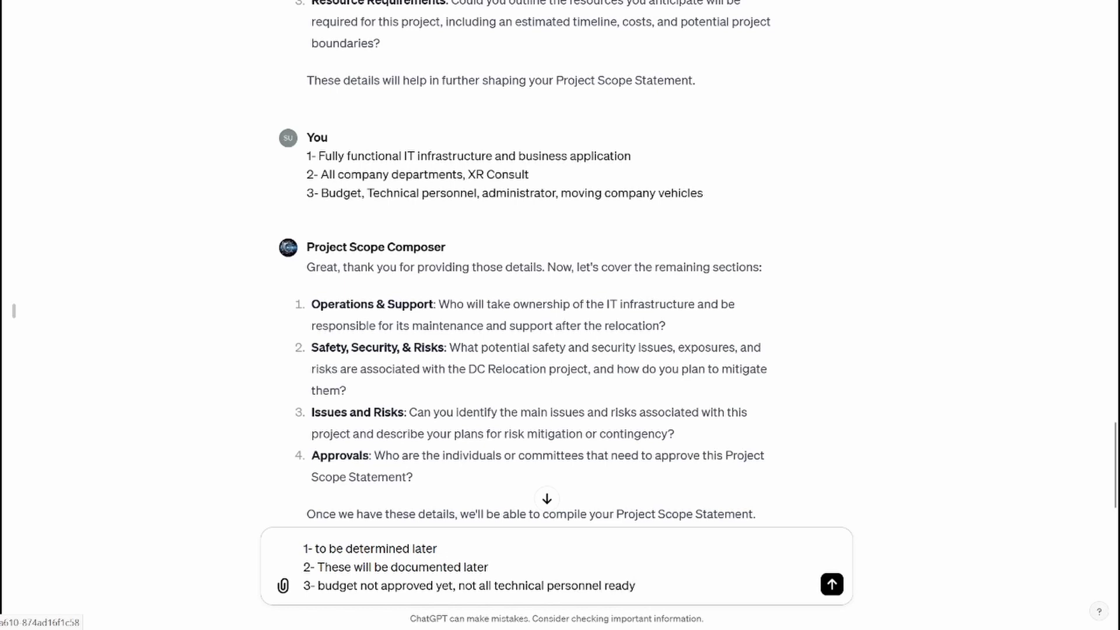
{"action": "type", "text": " yet"}
Add the approvals answer "4- company senior management" on a new line and send the reply.
{"action": "key", "text": "shift+Return"}
{"action": "type", "text": "4-"}
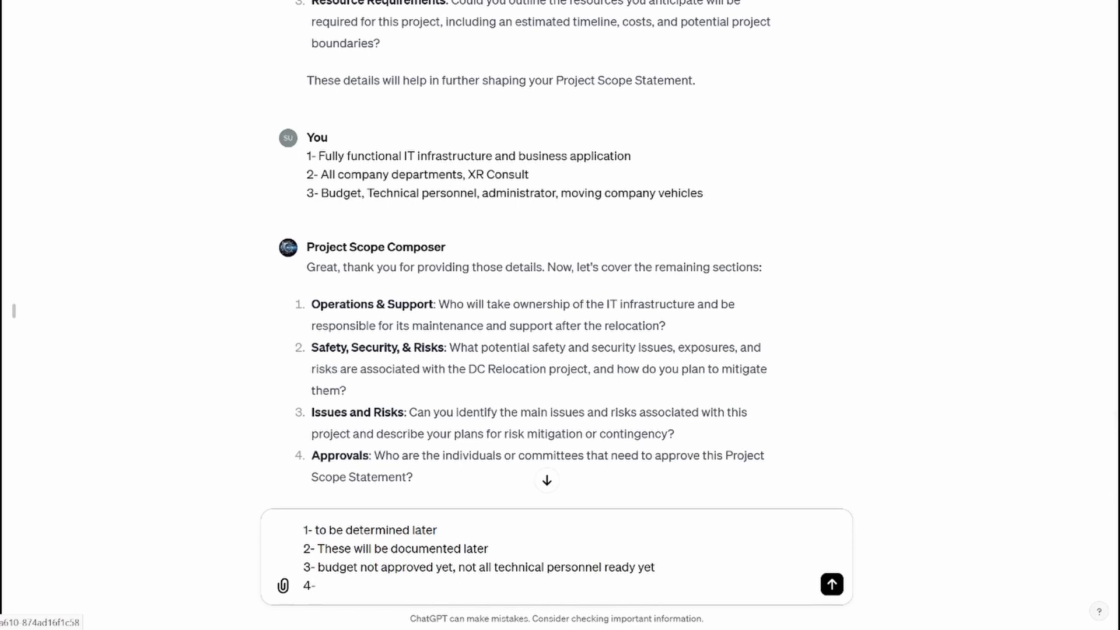
{"action": "type", "text": "company senior"}
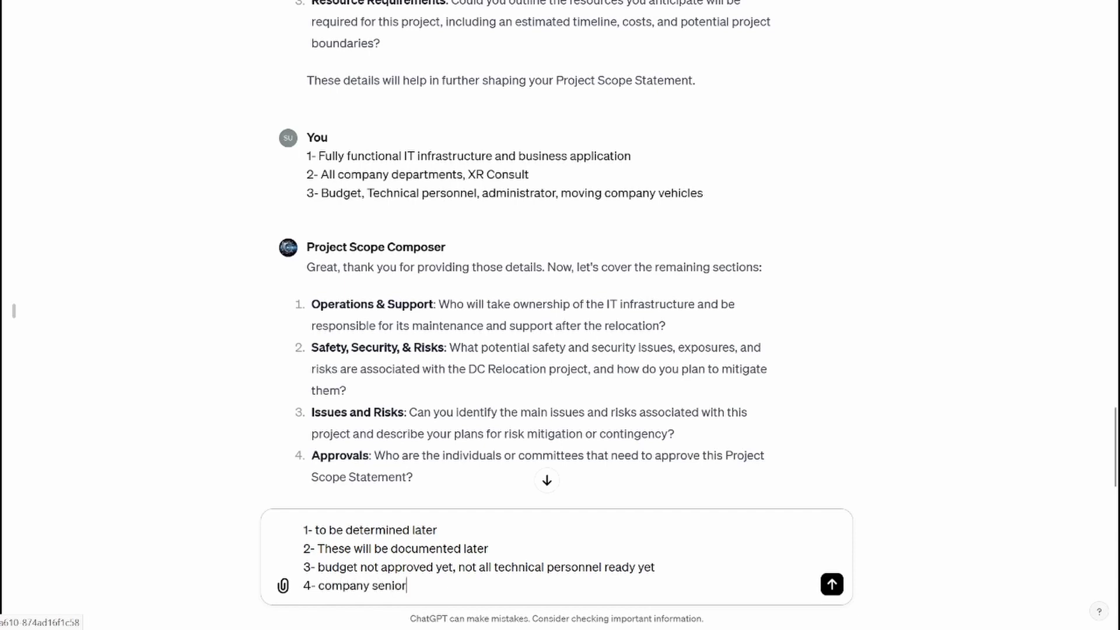
{"action": "type", "text": " management"}
{"action": "key", "text": "Return"}
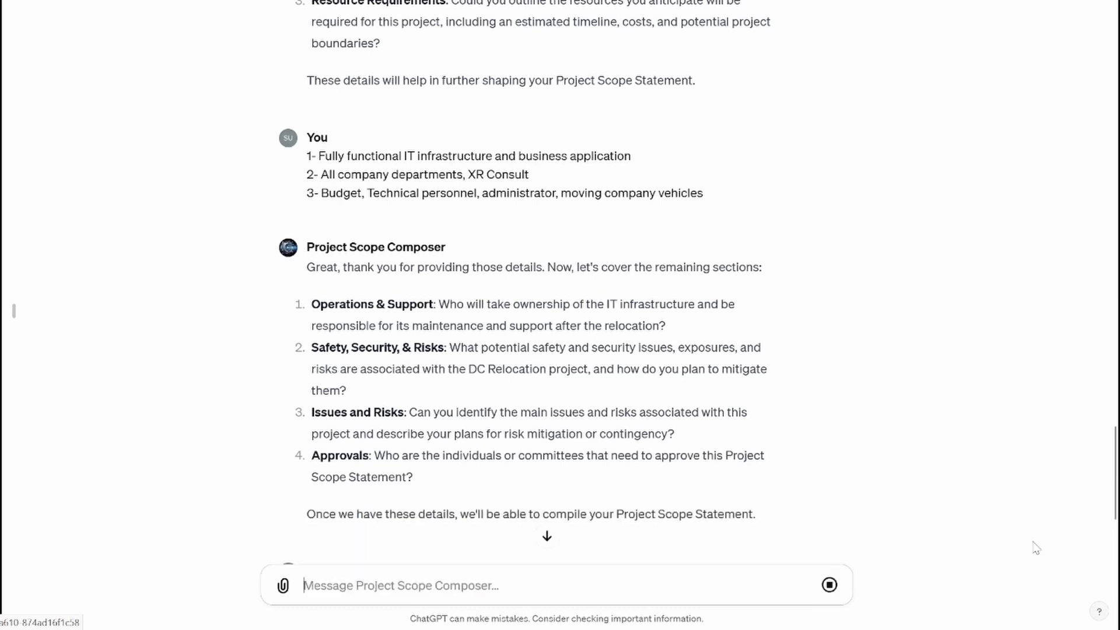
Review the generated Project Scope Statement and send the question "can you suggest how the final scope statement can be improved".
{"action": "scroll", "coordinate": [980, 294], "scroll_direction": "down", "scroll_amount": 3}
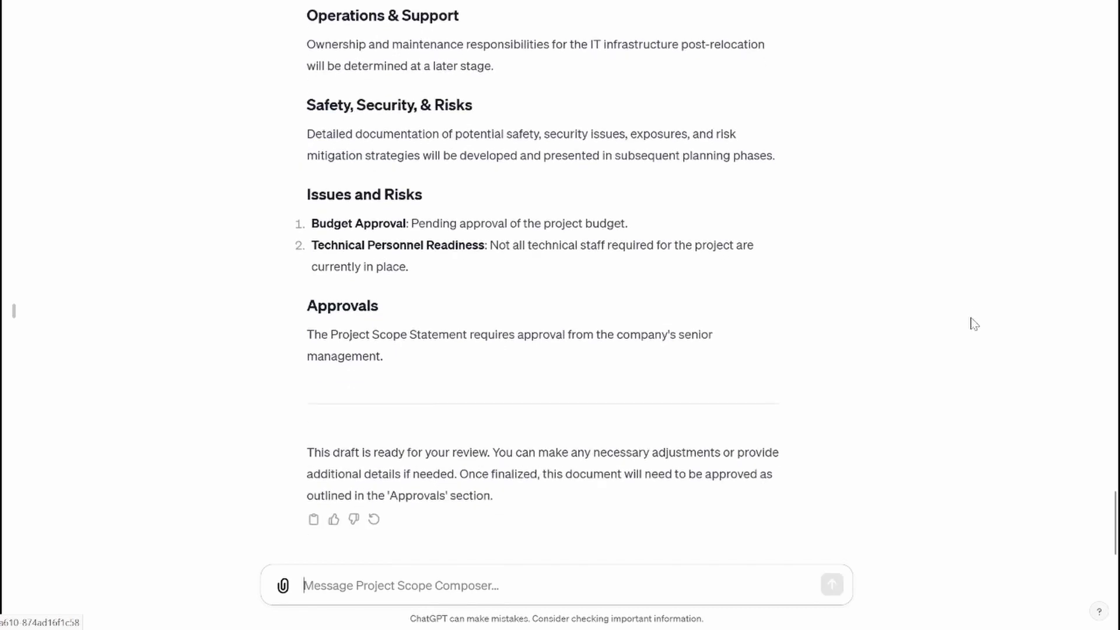
{"action": "scroll", "coordinate": [958, 373], "scroll_direction": "up", "scroll_amount": 10}
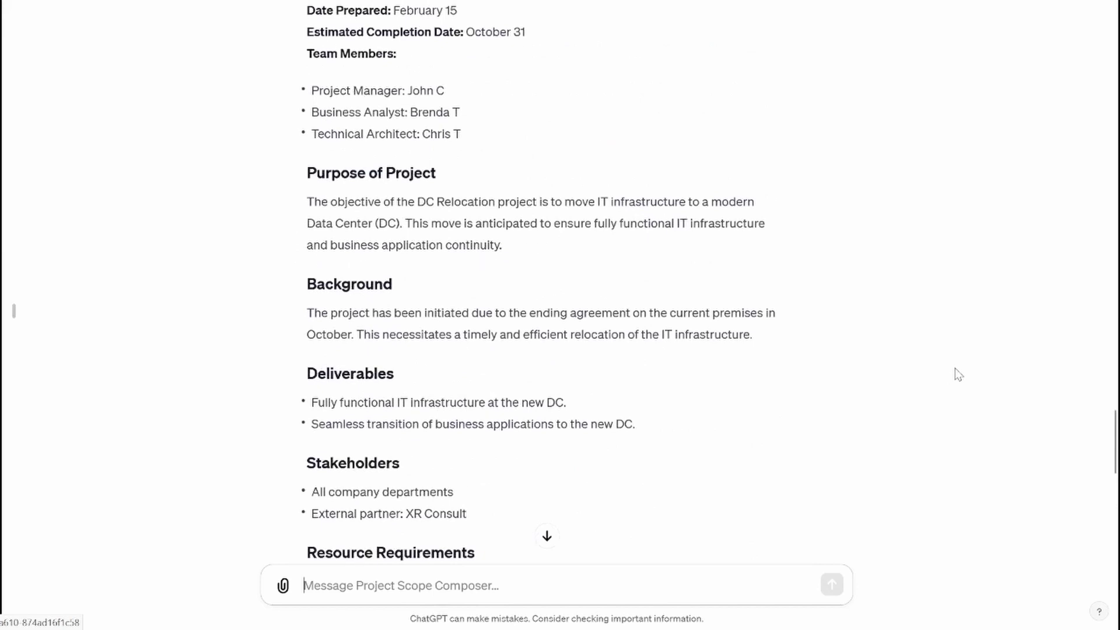
{"action": "scroll", "coordinate": [958, 373], "scroll_direction": "up", "scroll_amount": 3}
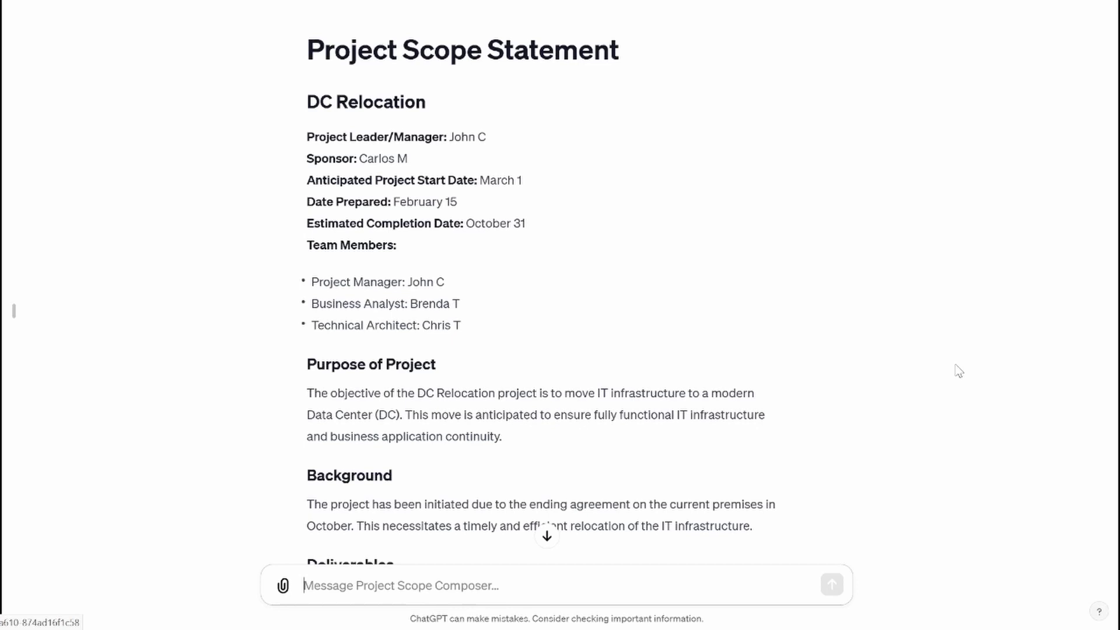
{"action": "scroll", "coordinate": [958, 371], "scroll_direction": "down", "scroll_amount": 15}
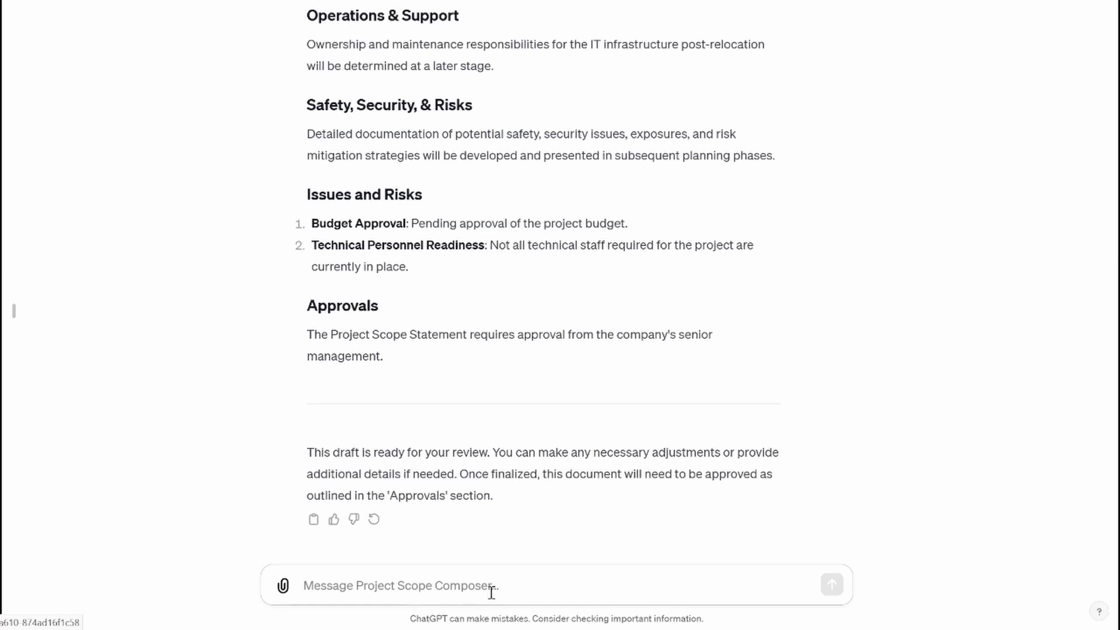
{"action": "type", "text": "ca"}
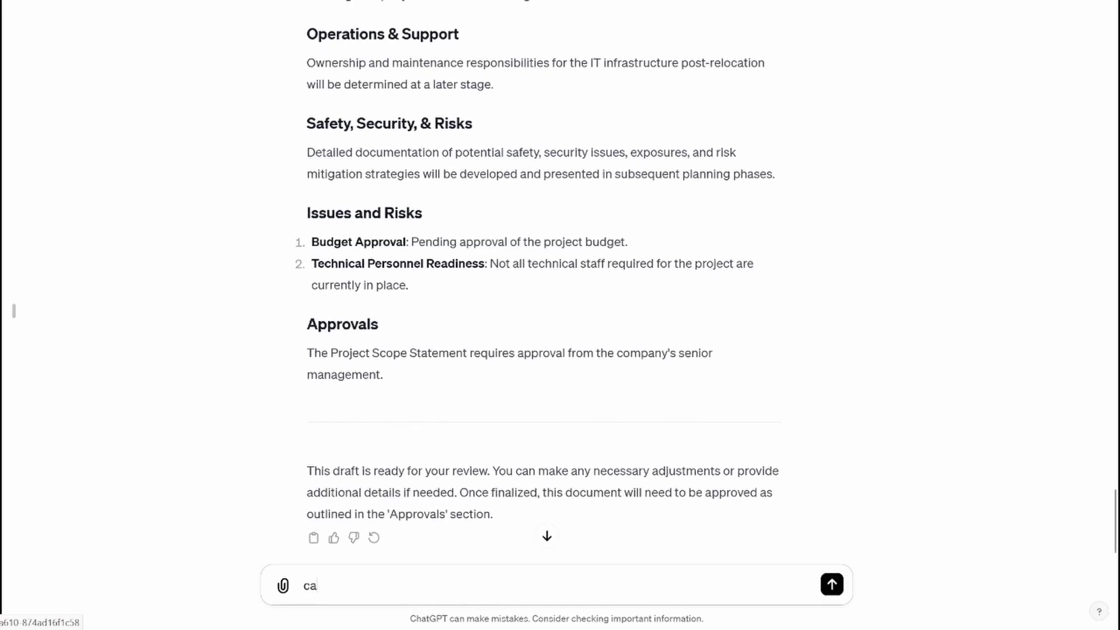
{"action": "type", "text": "n you suggest how t"}
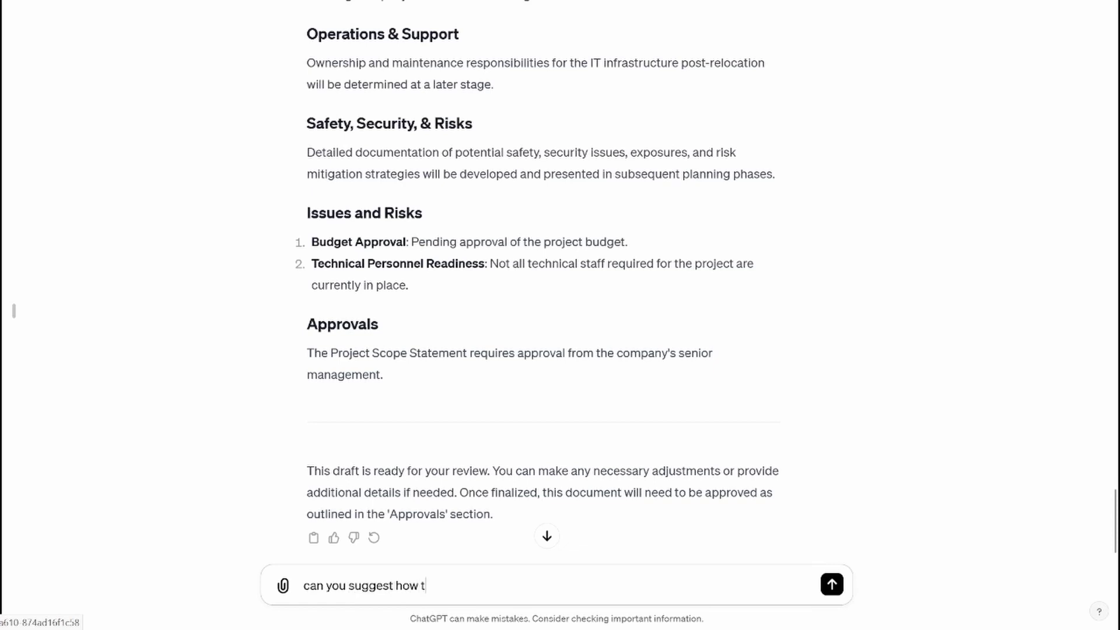
{"action": "type", "text": "he final scope statement"}
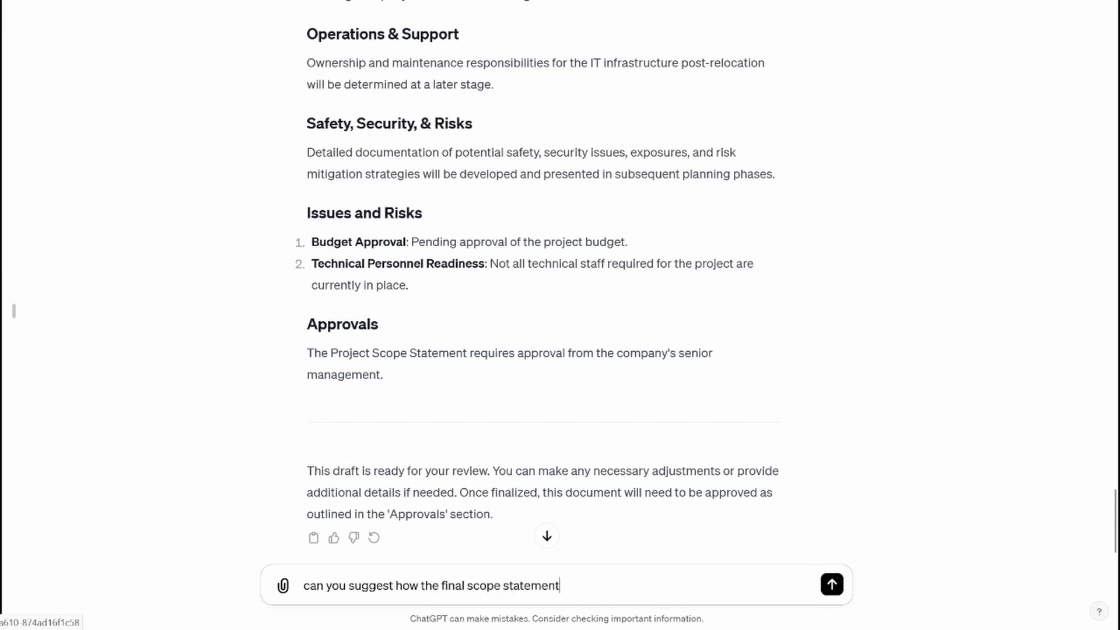
{"action": "type", "text": " can be improved"}
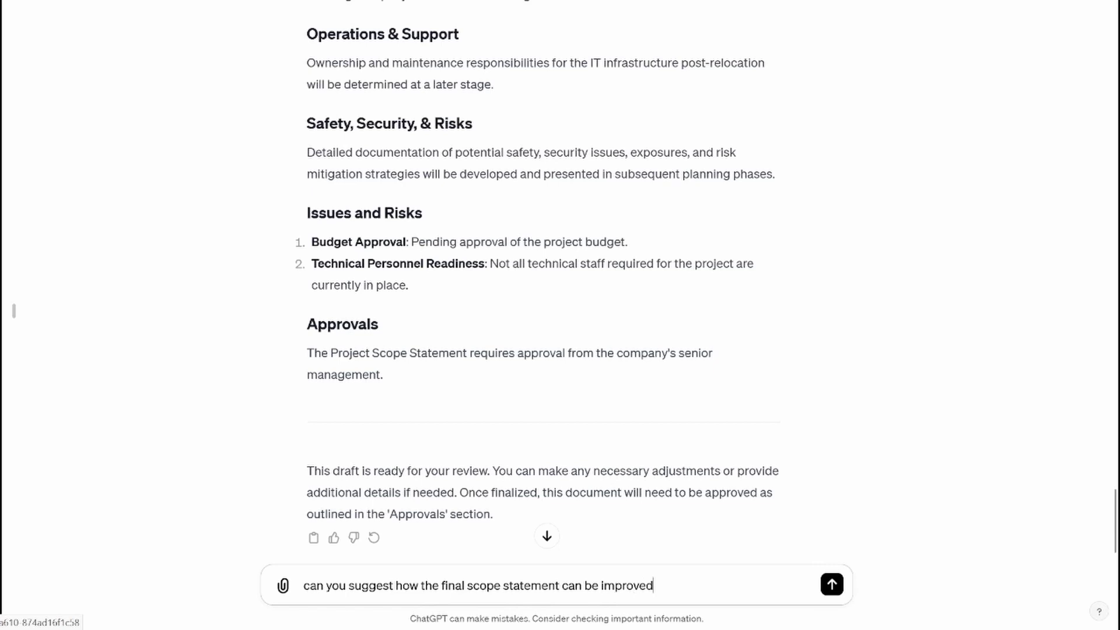
{"action": "key", "text": "Return"}
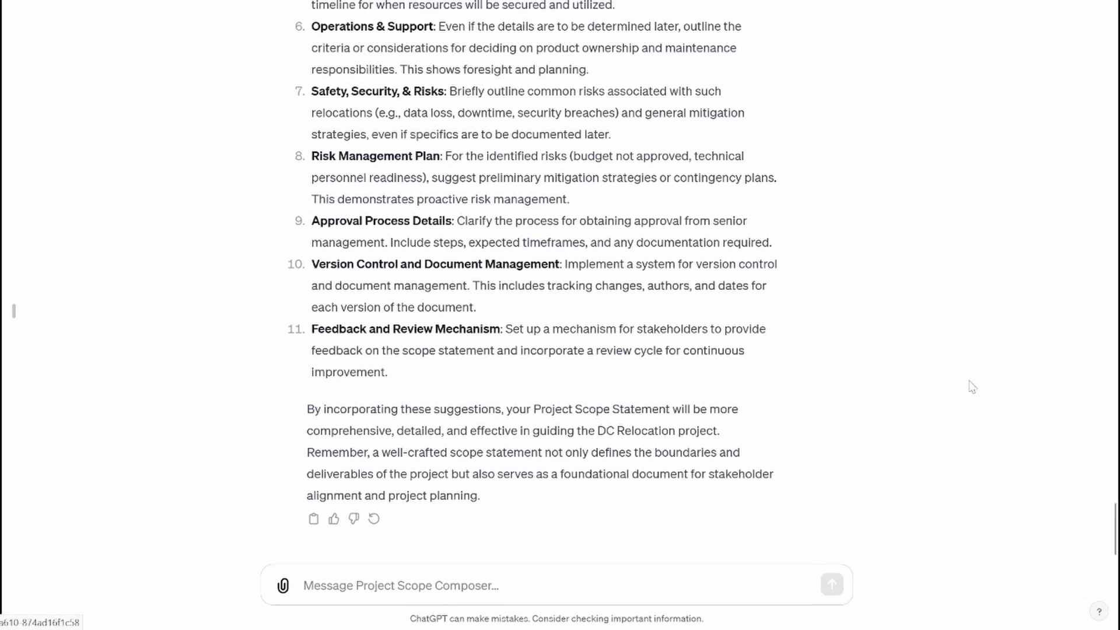
Compare the sponsor line in the earlier reply with the Sponsor entry in the generated Project Scope Statement.
{"action": "scroll", "coordinate": [959, 388], "scroll_direction": "up", "scroll_amount": 15}
{"action": "scroll", "coordinate": [969, 423], "scroll_direction": "up", "scroll_amount": 20}
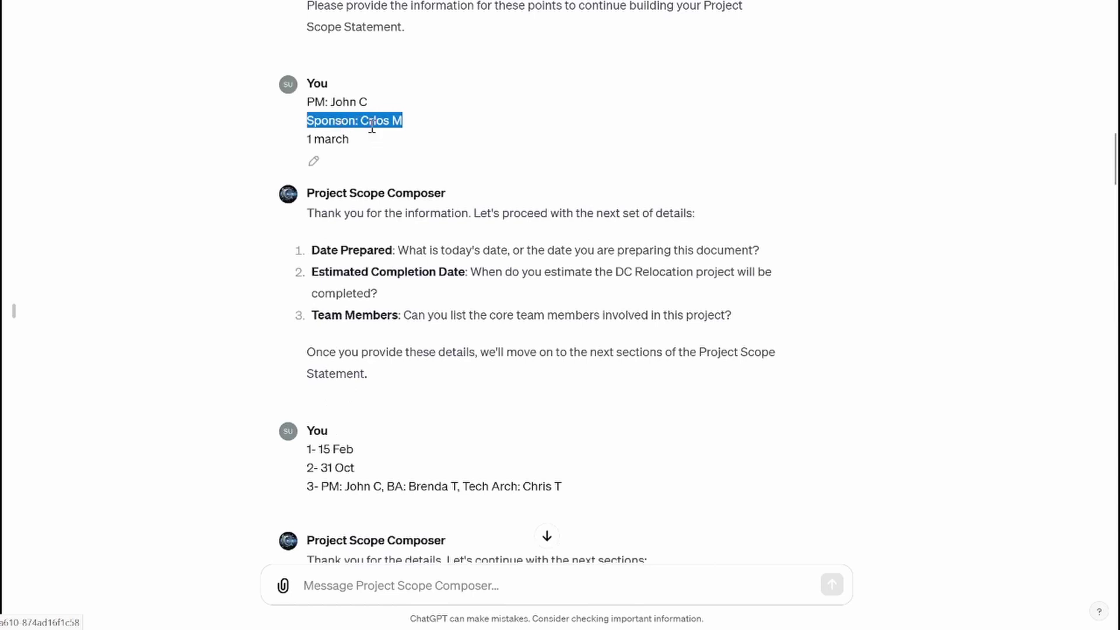
{"action": "scroll", "coordinate": [625, 292], "scroll_direction": "down", "scroll_amount": 20}
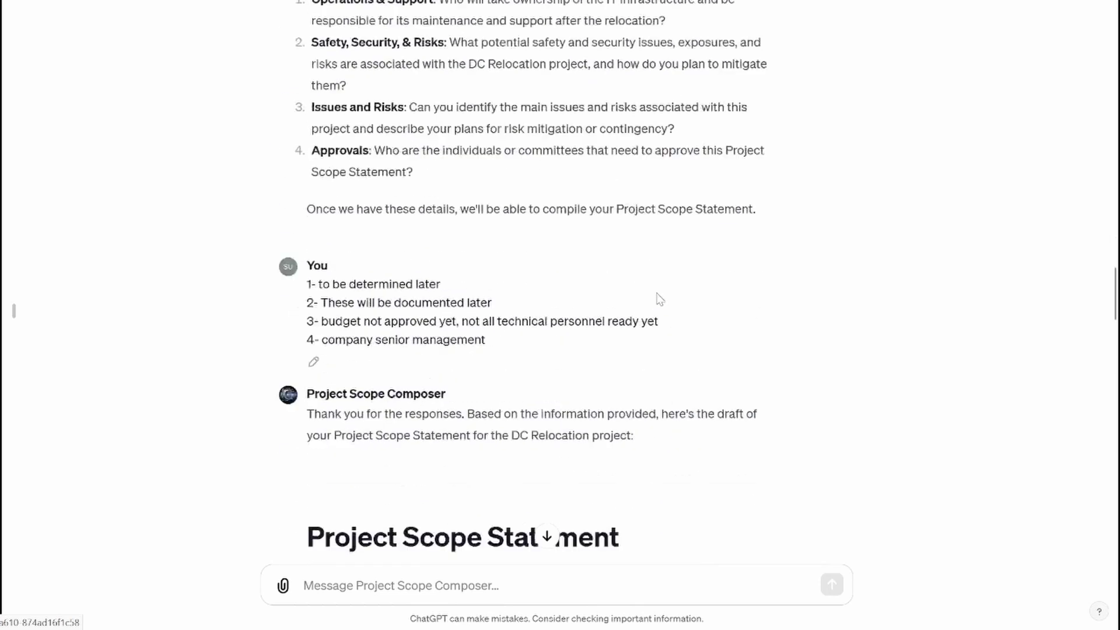
{"action": "scroll", "coordinate": [669, 292], "scroll_direction": "down", "scroll_amount": 3}
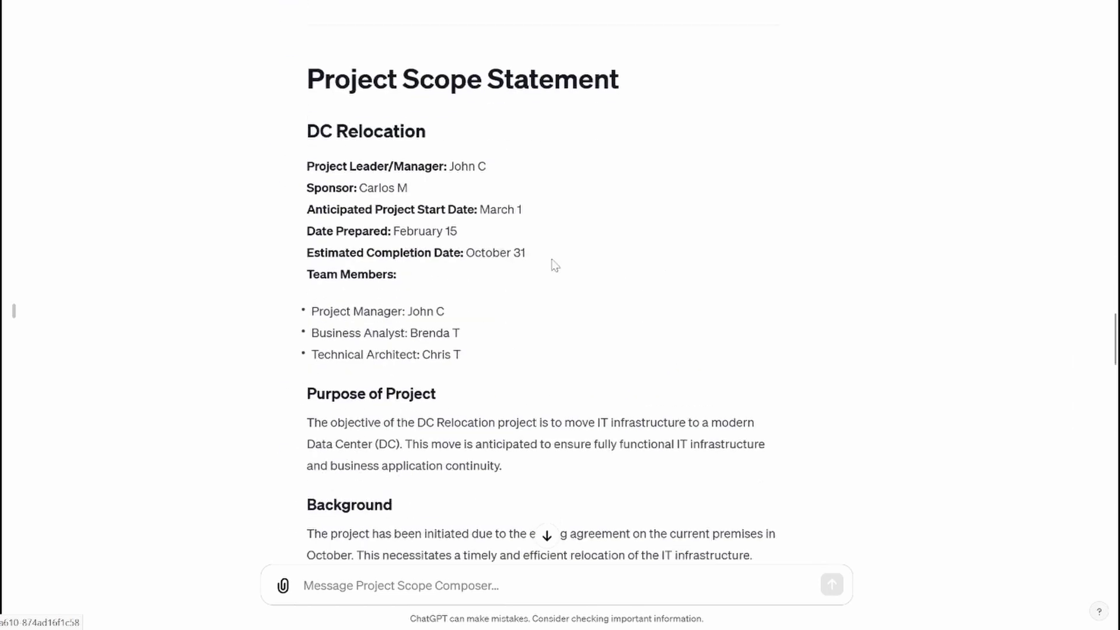
{"action": "left_click_drag", "start_coordinate": [408, 189], "coordinate": [305, 202]}
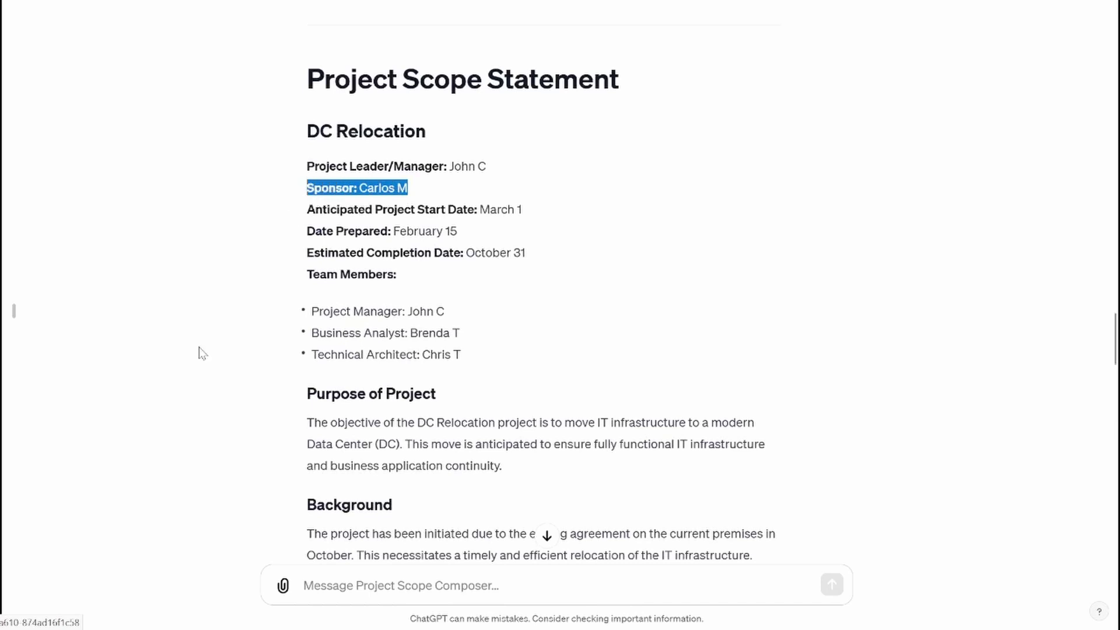